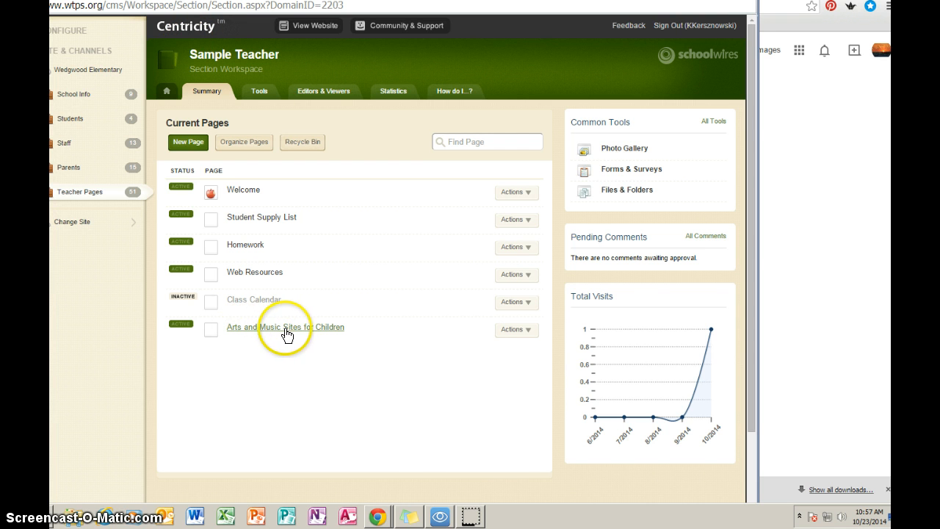
Open the Arts and Music Sites for Children page in the editor and start inserting a clipart image
{"action": "left_click", "coordinate": [324, 331]}
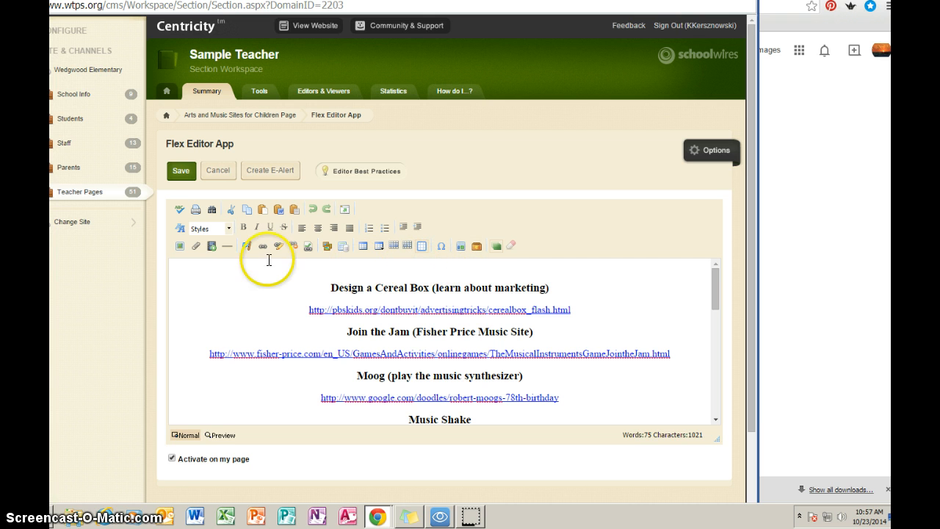
{"action": "left_click", "coordinate": [180, 247]}
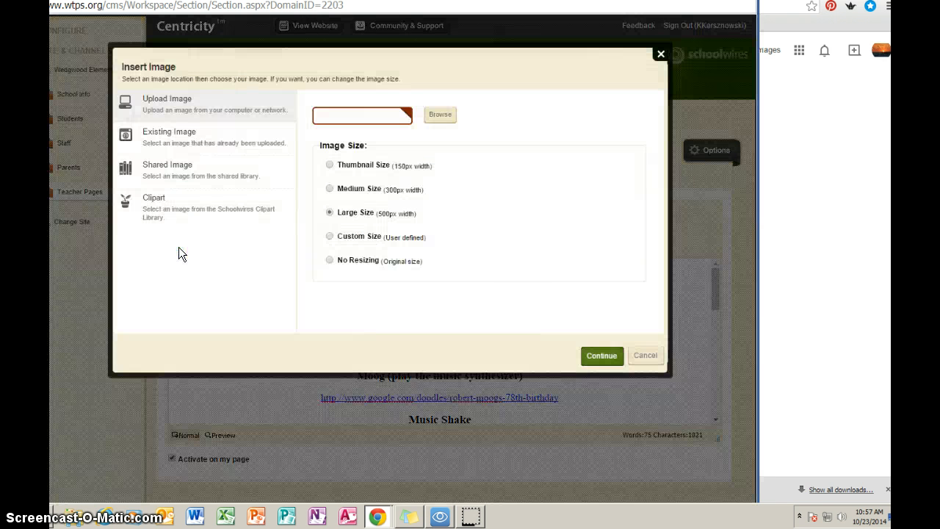
{"action": "left_click", "coordinate": [151, 203]}
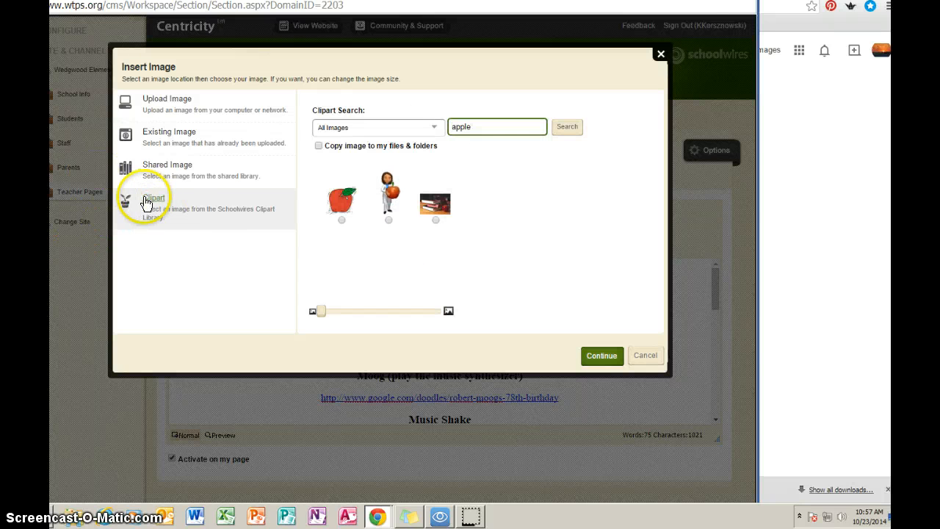
Search the clipart library for art, enlarge the thumbnails, and choose the girl playing the flute
{"action": "left_click_drag", "start_coordinate": [496, 127], "coordinate": [419, 121]}
{"action": "left_click", "coordinate": [571, 136]}
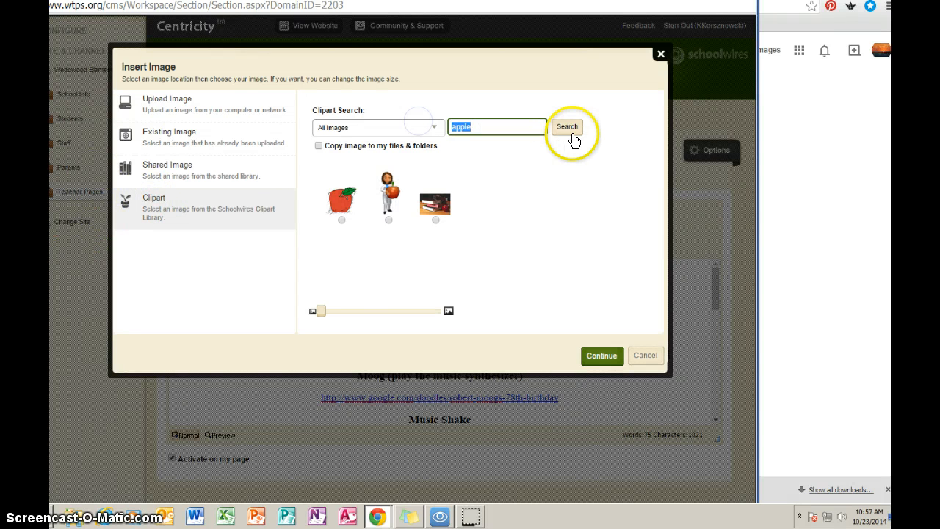
{"action": "left_click", "coordinate": [573, 139]}
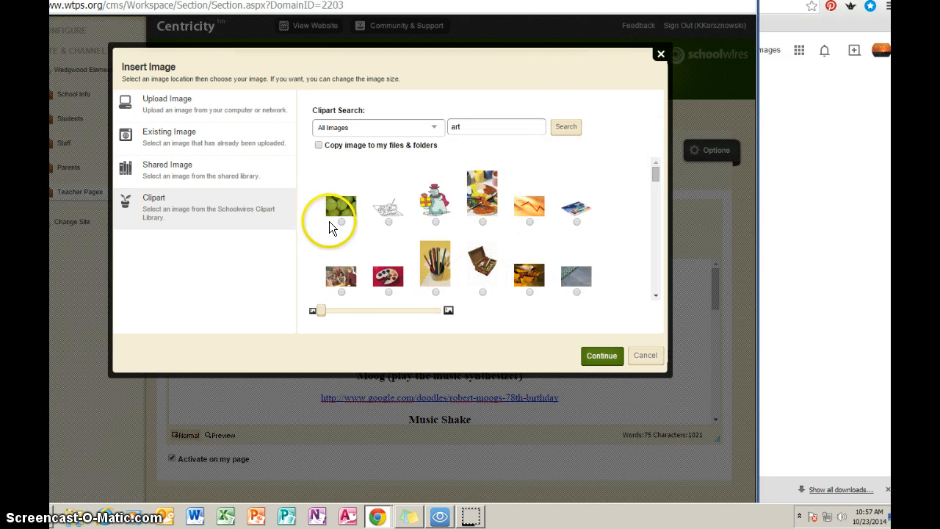
{"action": "left_click_drag", "start_coordinate": [320, 311], "coordinate": [342, 312]}
{"action": "left_click_drag", "start_coordinate": [654, 172], "coordinate": [654, 269]}
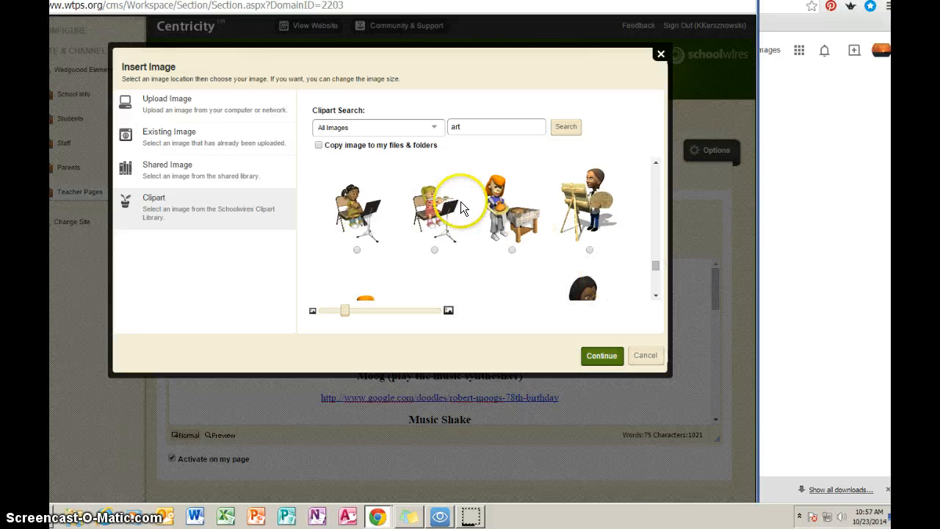
{"action": "left_click", "coordinate": [434, 250]}
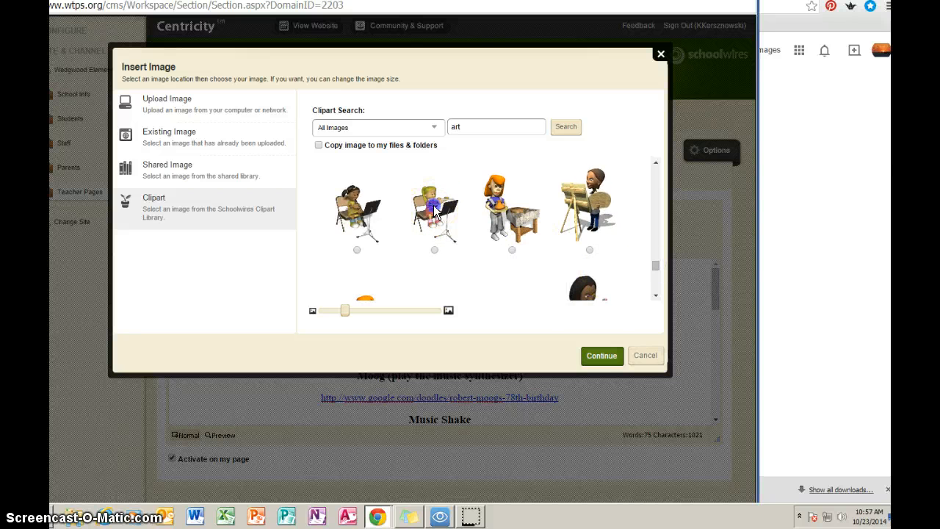
{"action": "left_click", "coordinate": [602, 356]}
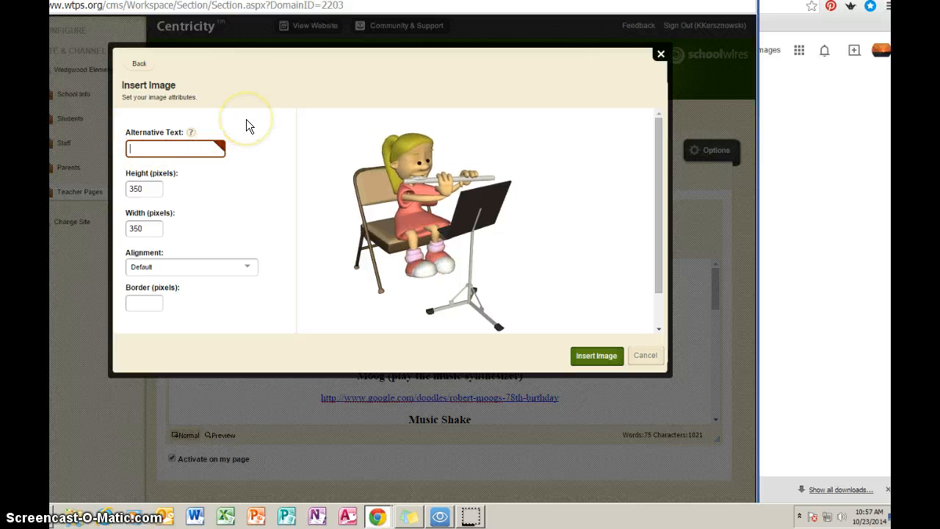
Set the image's alternative text to art and border to 4 pixels, then insert it
{"action": "type", "text": "art"}
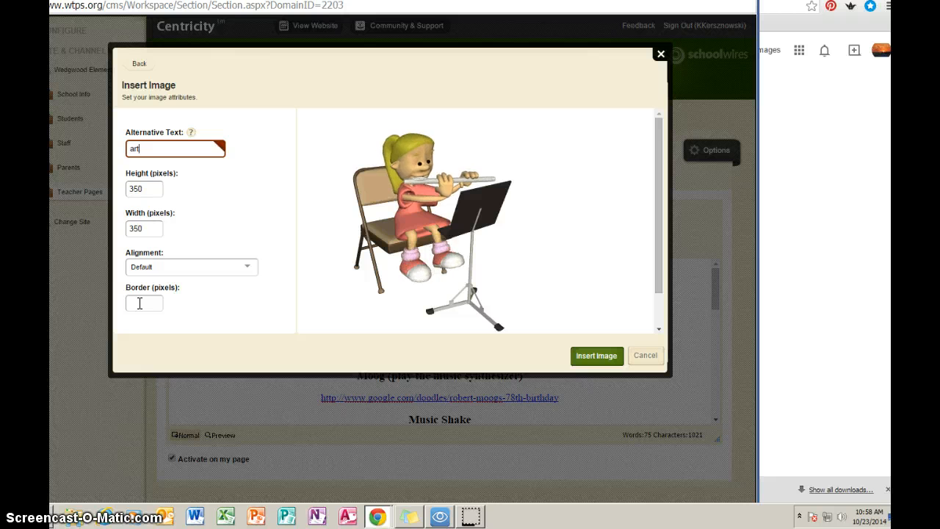
{"action": "left_click", "coordinate": [139, 303]}
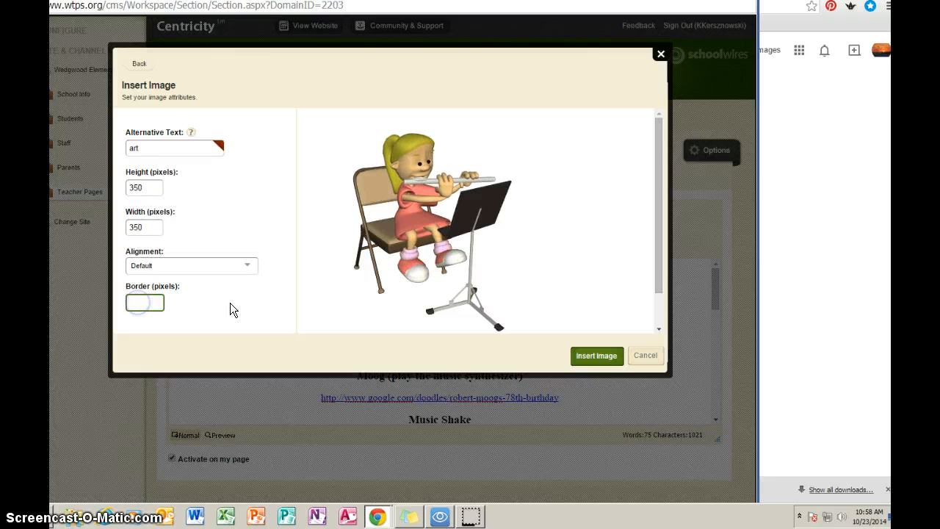
{"action": "type", "text": "4"}
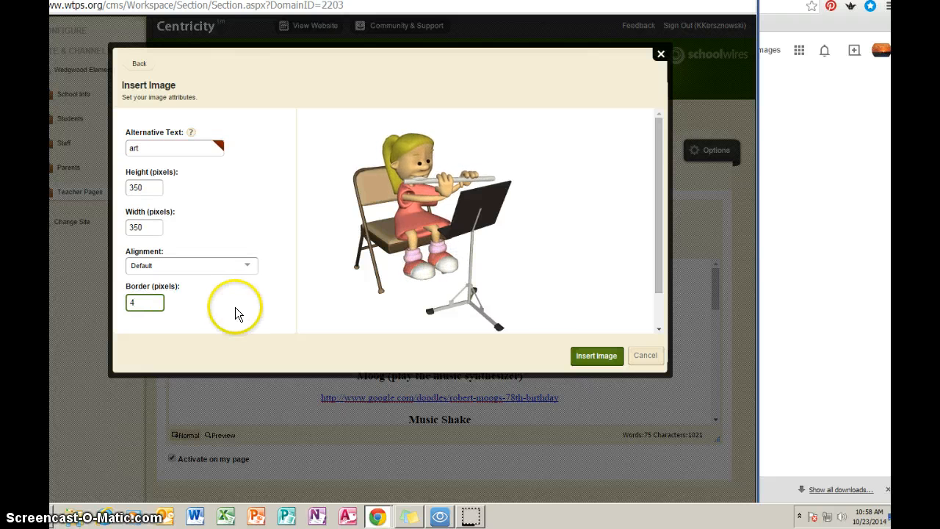
{"action": "left_click", "coordinate": [596, 358]}
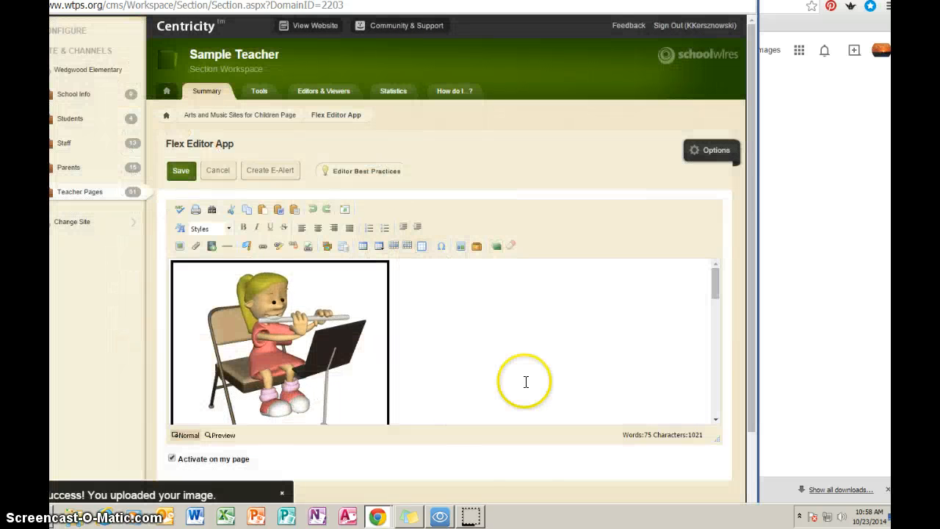
Open the inserted image's properties and set its width and height to 200 pixels
{"action": "scroll", "coordinate": [519, 342], "scroll_direction": "down", "scroll_amount": 2}
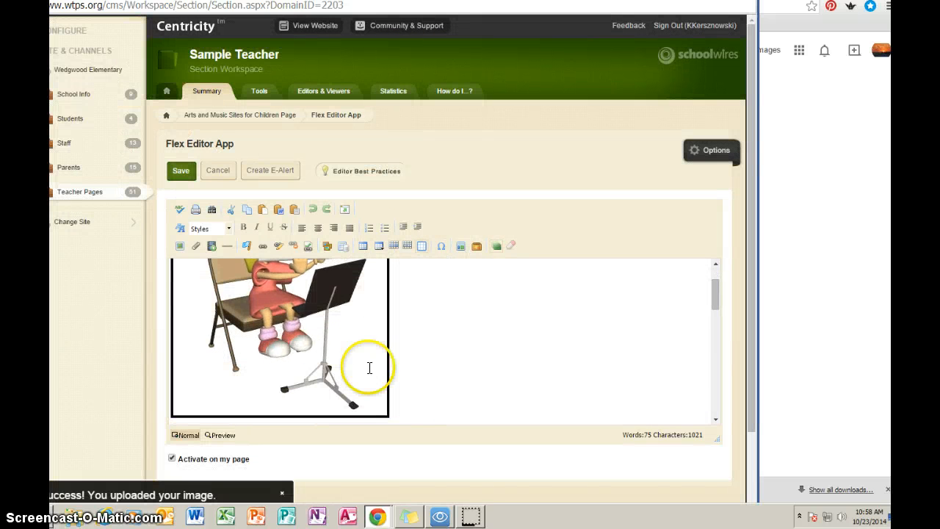
{"action": "left_click", "coordinate": [318, 228]}
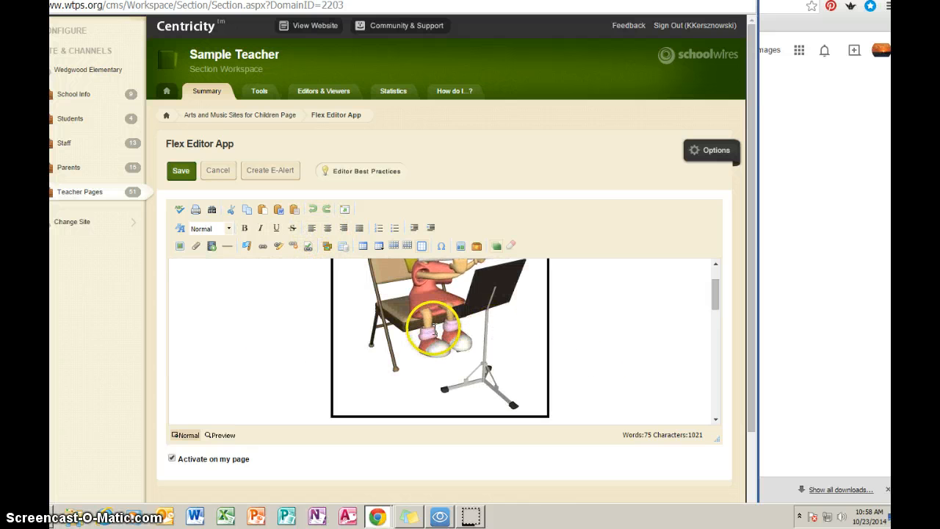
{"action": "right_click", "coordinate": [434, 312]}
{"action": "double_click", "coordinate": [434, 313]}
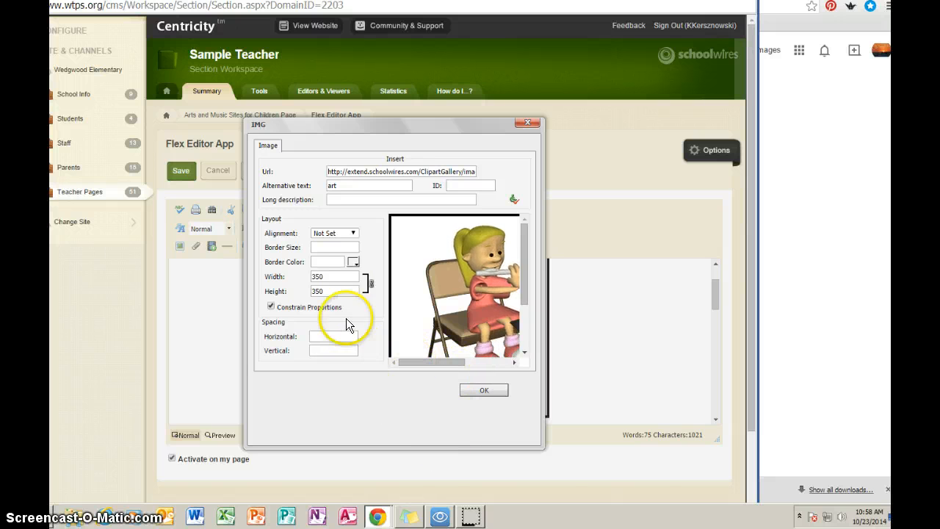
{"action": "double_click", "coordinate": [326, 277]}
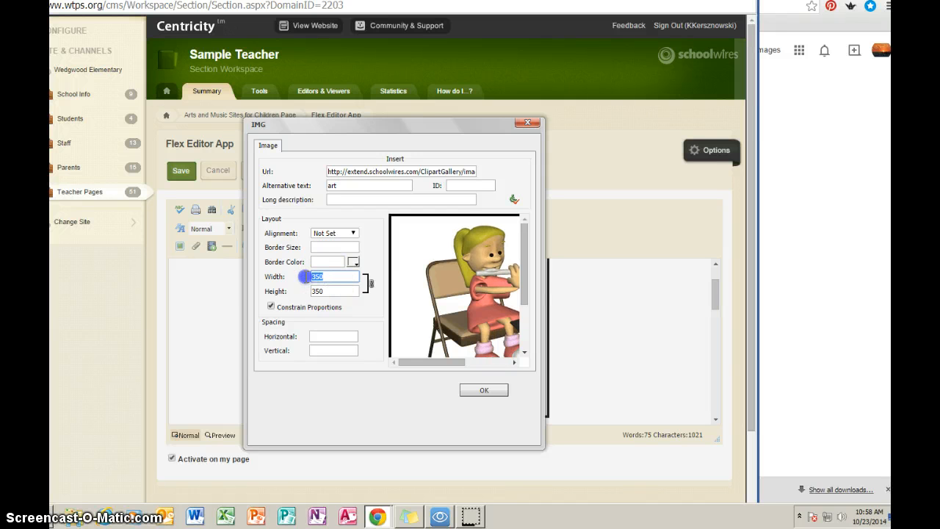
{"action": "left_click", "coordinate": [271, 307]}
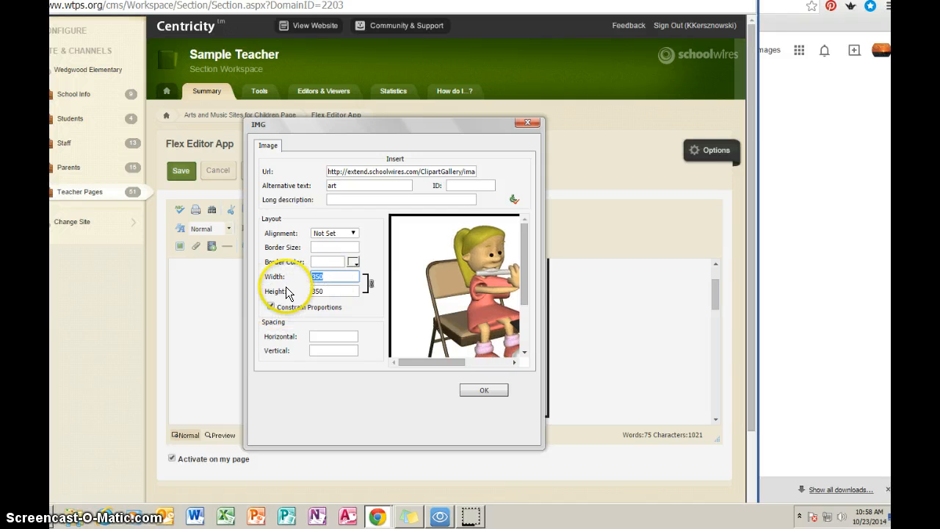
{"action": "type", "text": "2"}
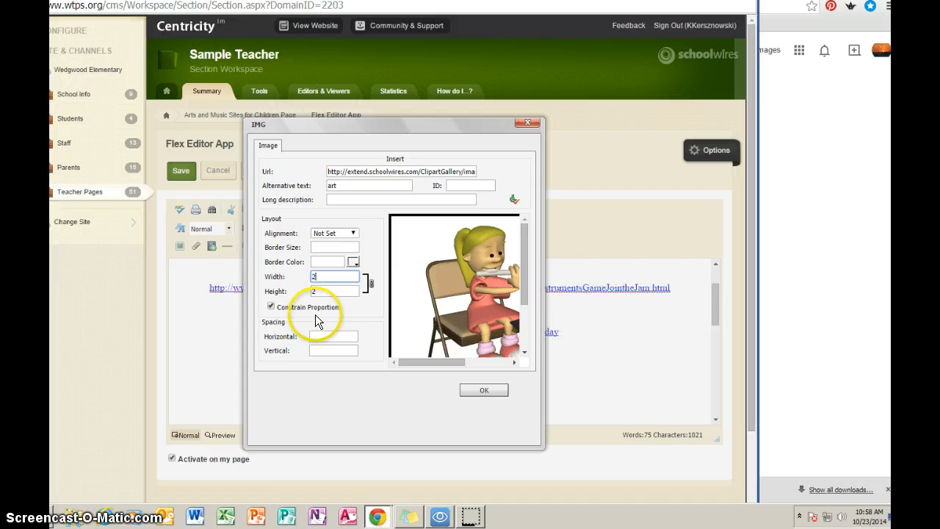
{"action": "type", "text": "00"}
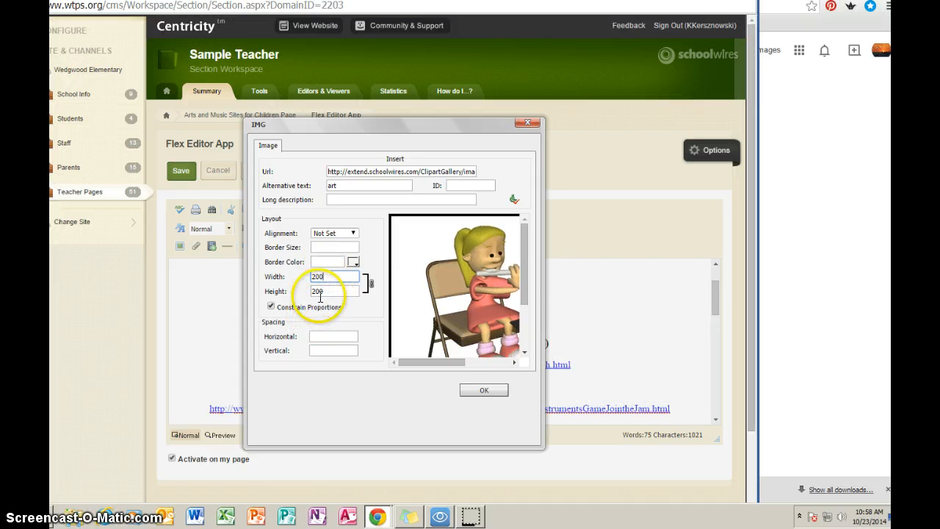
Give the image a blue border color and apply the property changes
{"action": "left_click", "coordinate": [355, 263]}
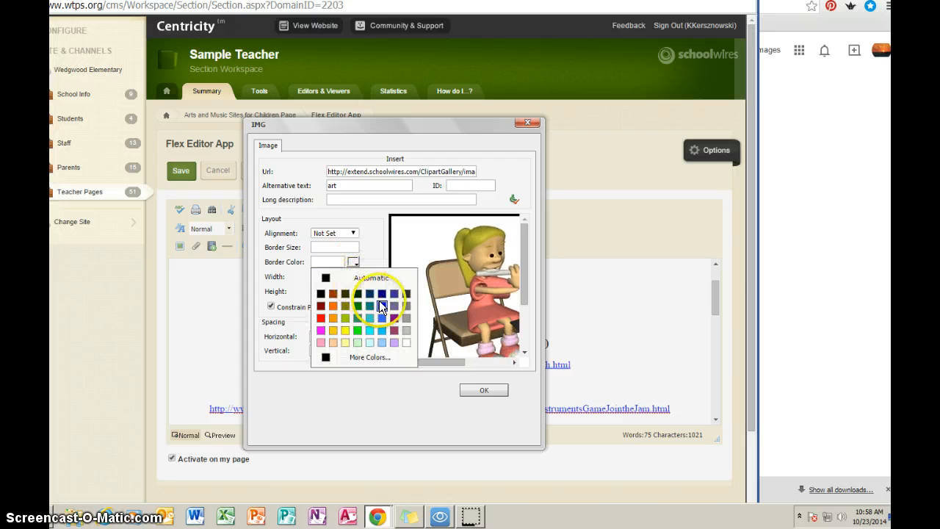
{"action": "left_click", "coordinate": [383, 303]}
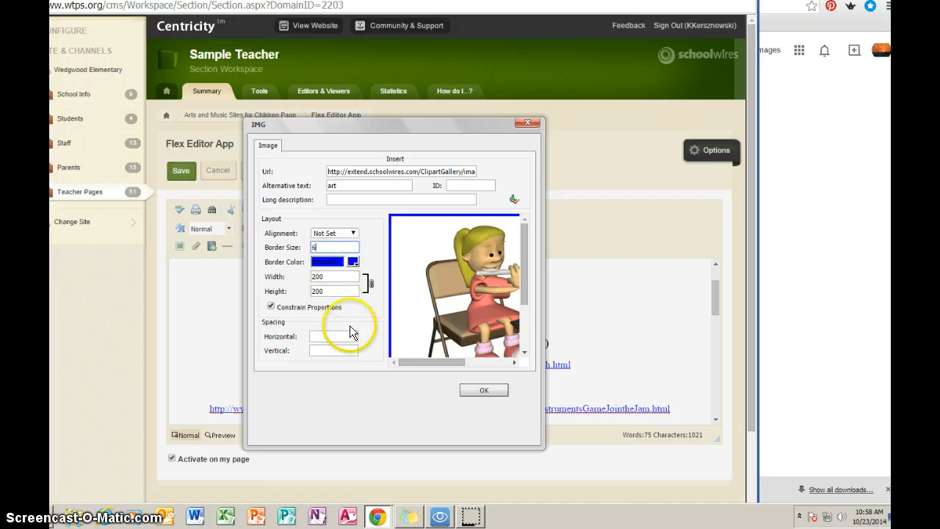
{"action": "left_click", "coordinate": [483, 392]}
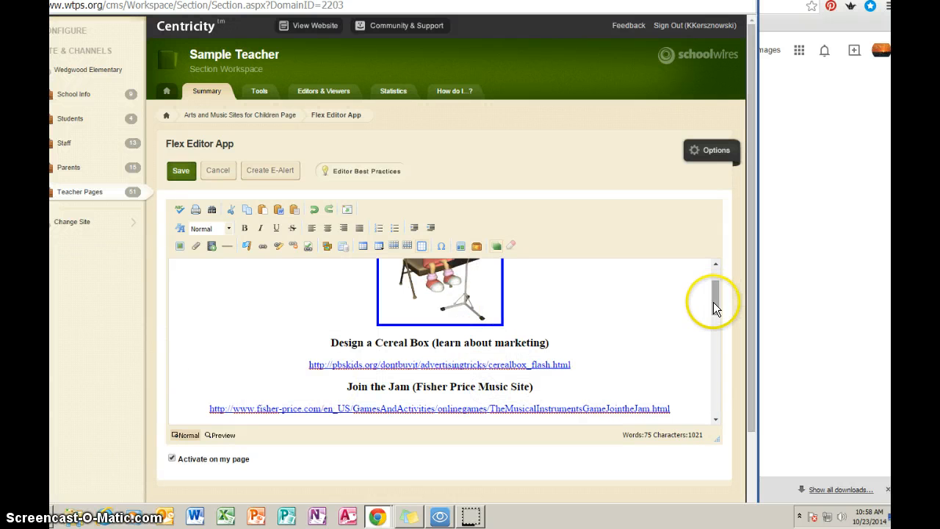
Delete the inserted flute-girl image from the page
{"action": "mouse_move", "coordinate": [713, 302]}
{"action": "left_mouse_down"}
{"action": "mouse_move", "coordinate": [714, 286]}
{"action": "mouse_move", "coordinate": [714, 342]}
{"action": "mouse_move", "coordinate": [304, 245]}
{"action": "left_mouse_up"}
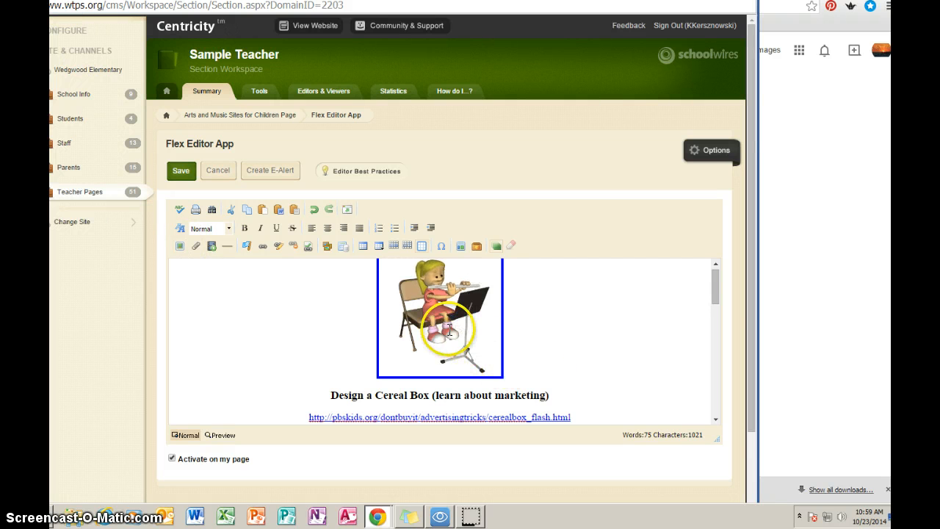
{"action": "left_click", "coordinate": [502, 373]}
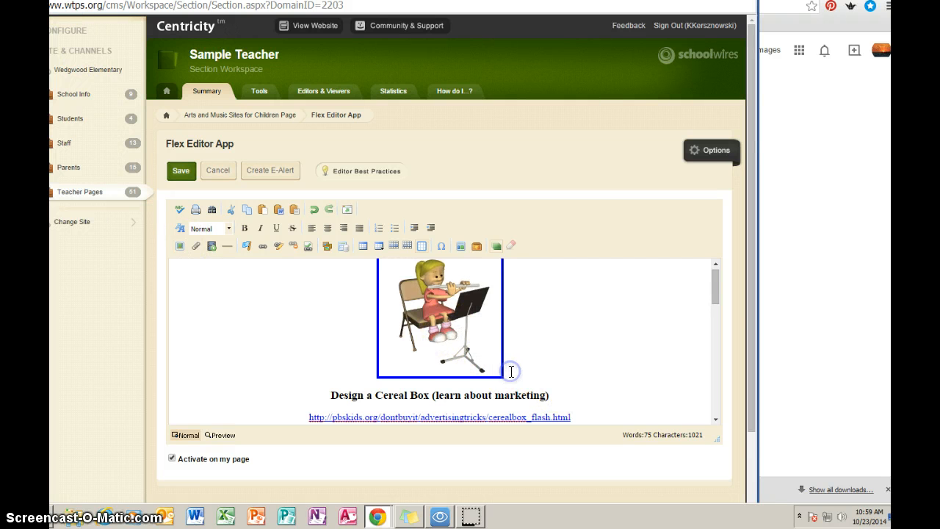
{"action": "key", "text": "Delete"}
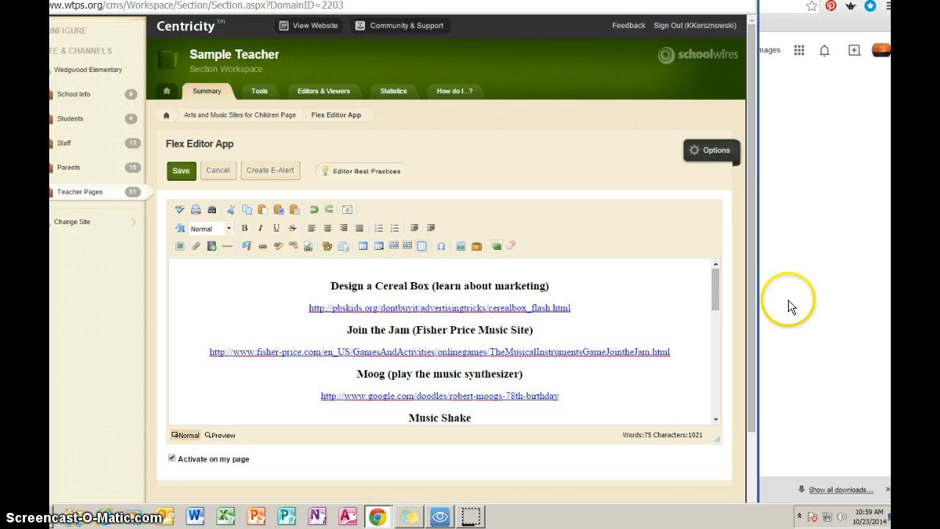
Switch to the Google new tab and search the web for art
{"action": "left_click_drag", "start_coordinate": [709, 292], "coordinate": [715, 278]}
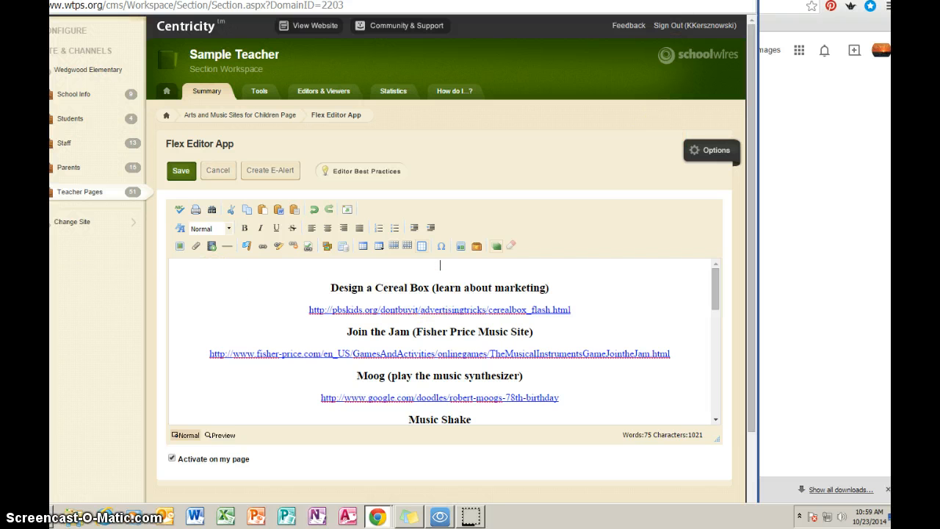
{"action": "left_click", "coordinate": [687, 1]}
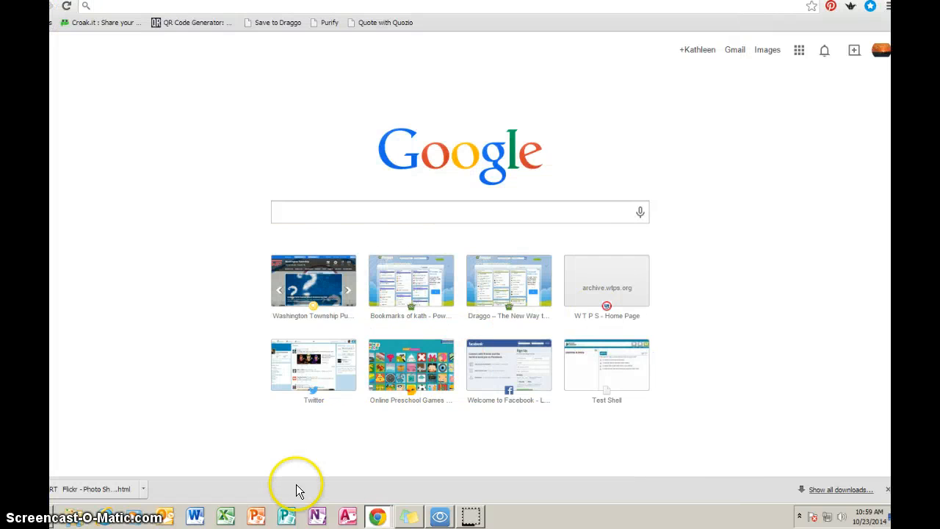
{"action": "left_click", "coordinate": [317, 211]}
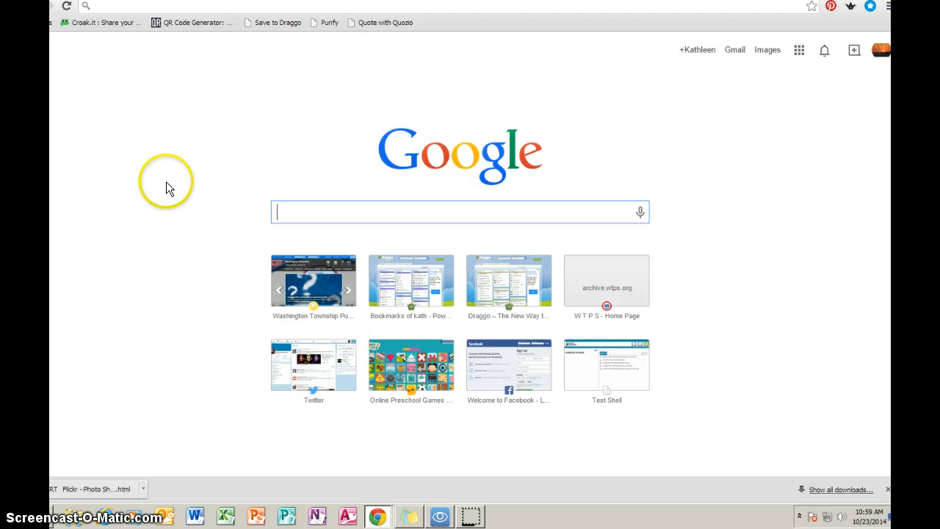
{"action": "type", "text": "art"}
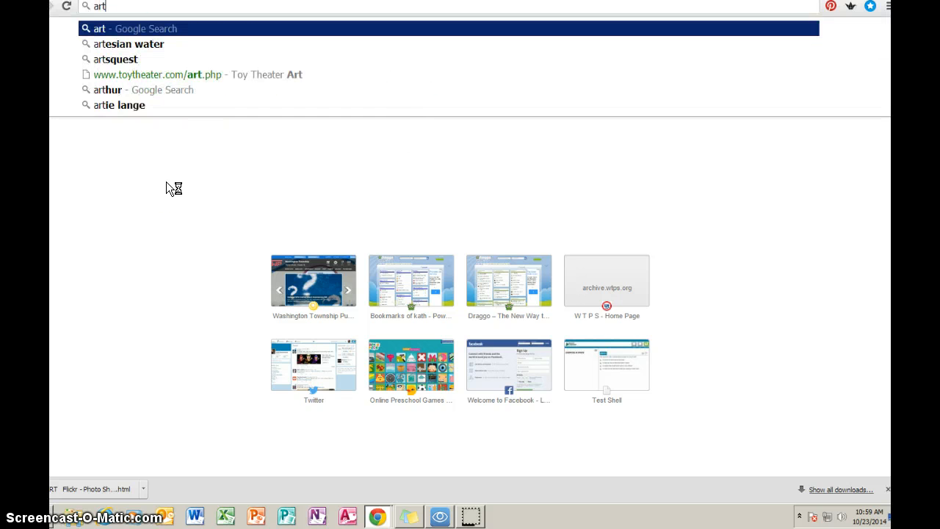
{"action": "key", "text": "Return"}
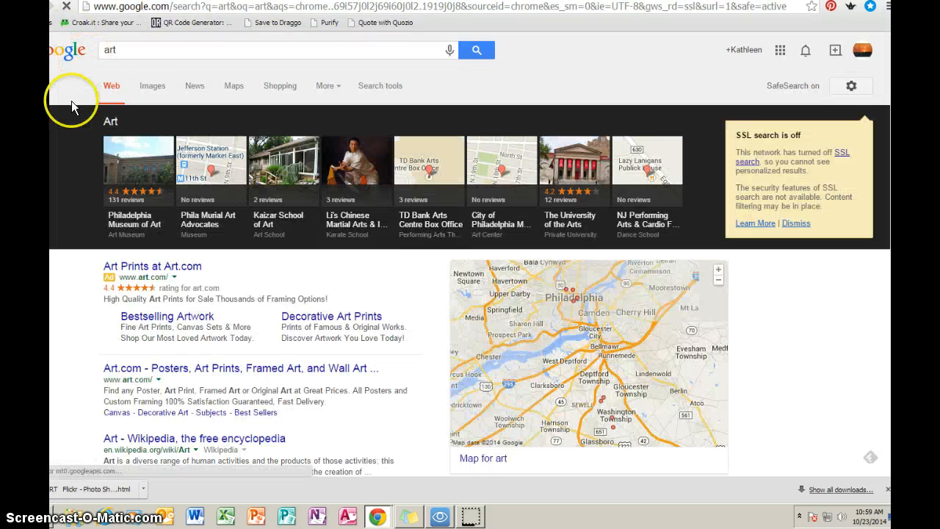
Show image results and open the full-size view of the paint palette picture
{"action": "left_click", "coordinate": [151, 91]}
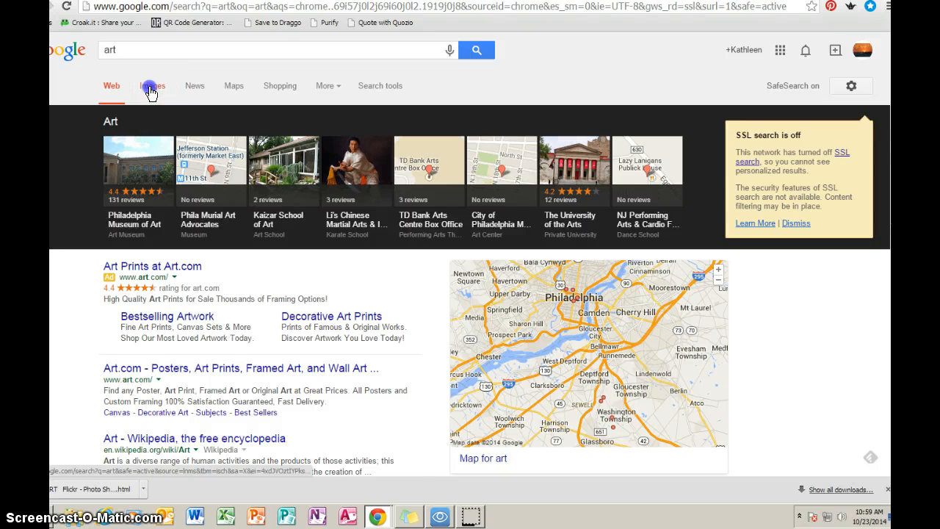
{"action": "left_click", "coordinate": [138, 91]}
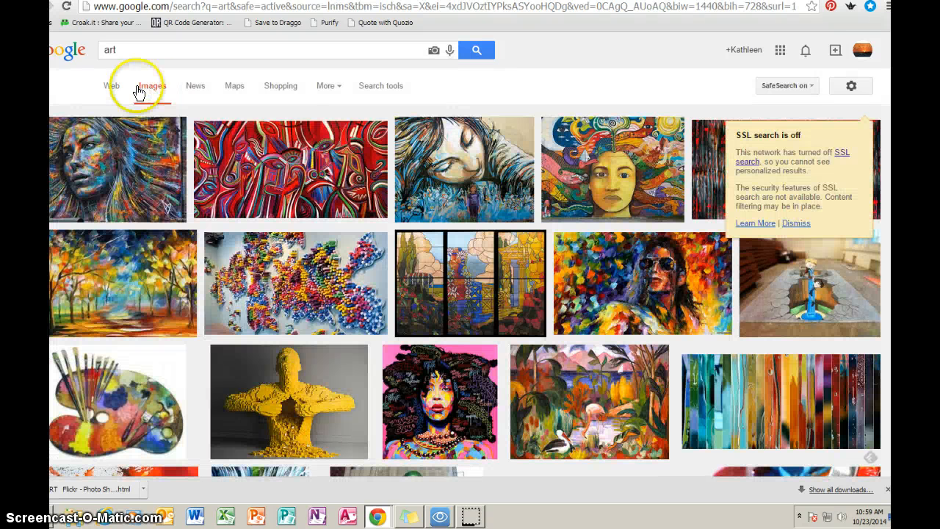
{"action": "mouse_move", "coordinate": [121, 420]}
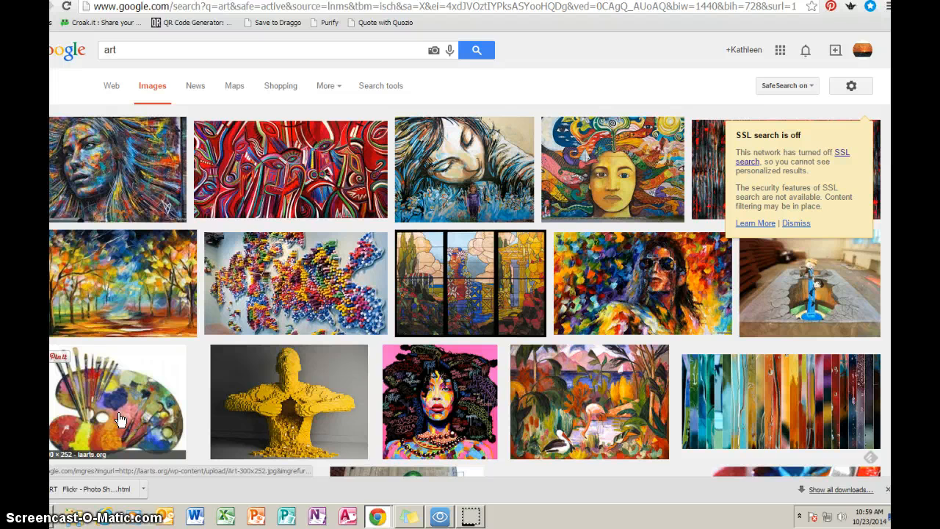
{"action": "left_click", "coordinate": [120, 419]}
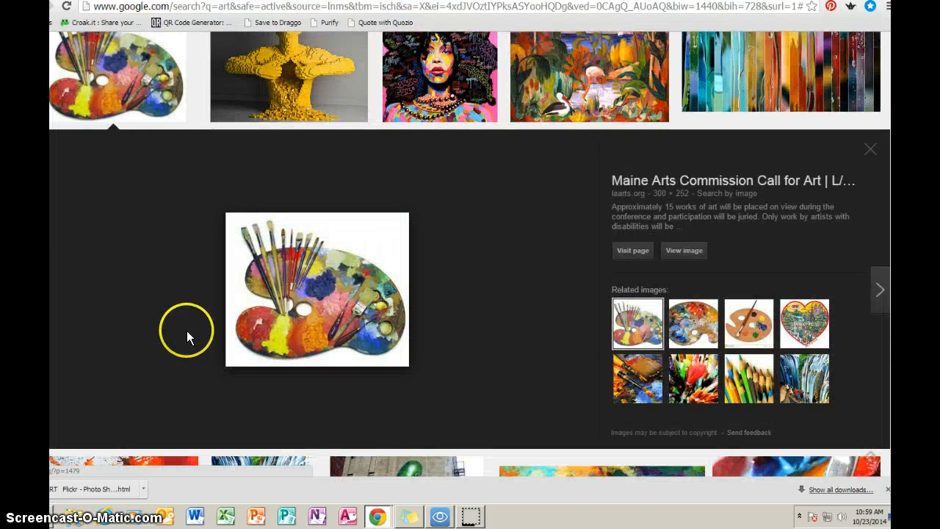
{"action": "left_click", "coordinate": [683, 253]}
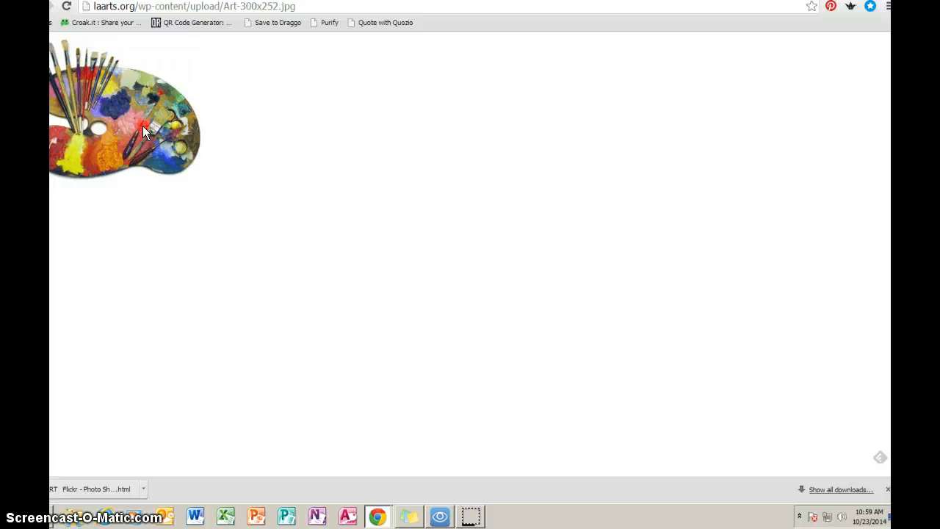
Save the paint palette picture to the Desktop under the file name pallette
{"action": "right_click", "coordinate": [143, 126]}
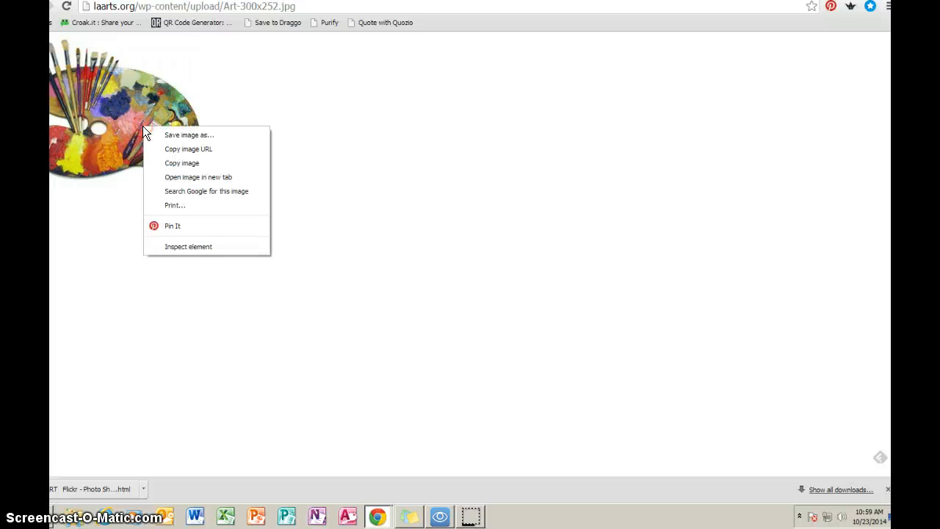
{"action": "left_click", "coordinate": [205, 142]}
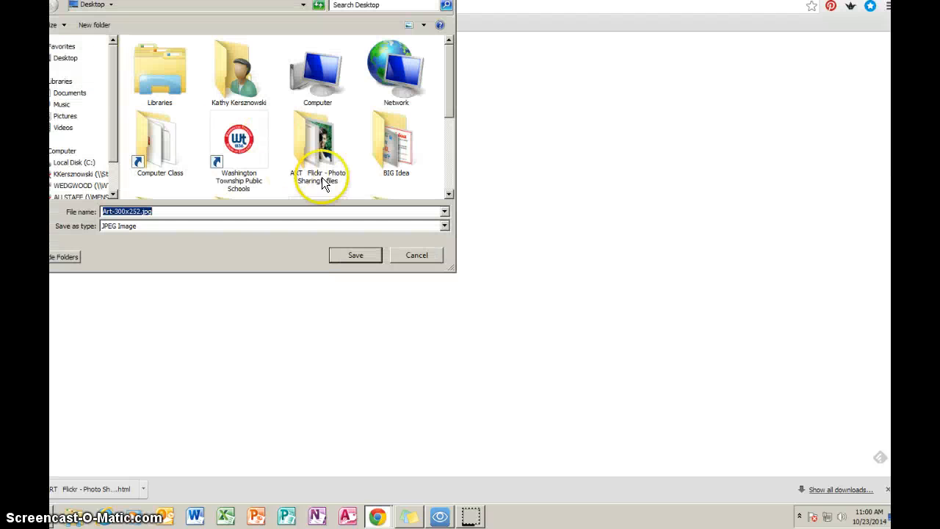
{"action": "left_click", "coordinate": [62, 62]}
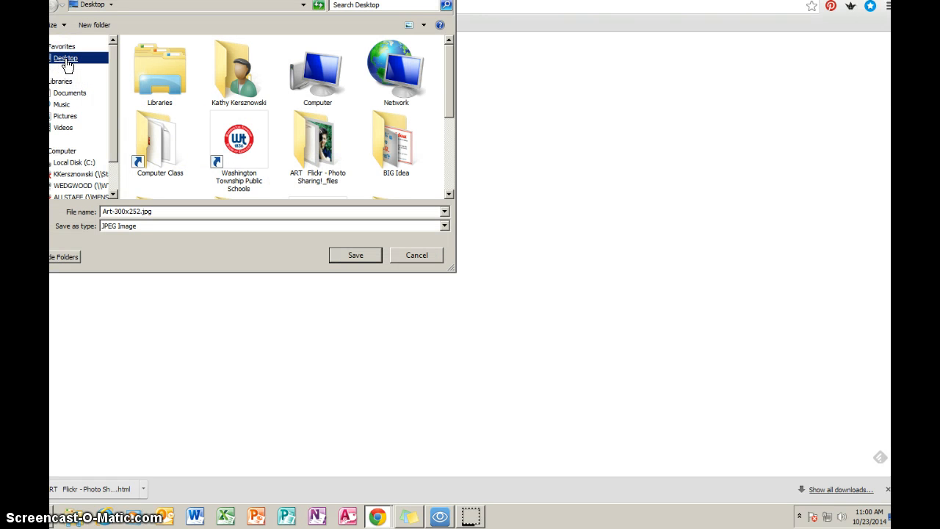
{"action": "left_click", "coordinate": [66, 65]}
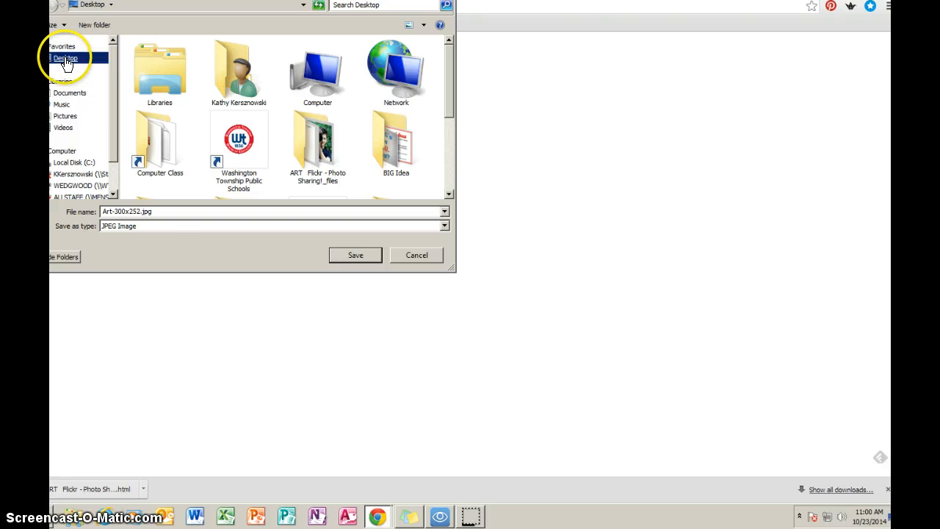
{"action": "left_click", "coordinate": [153, 211]}
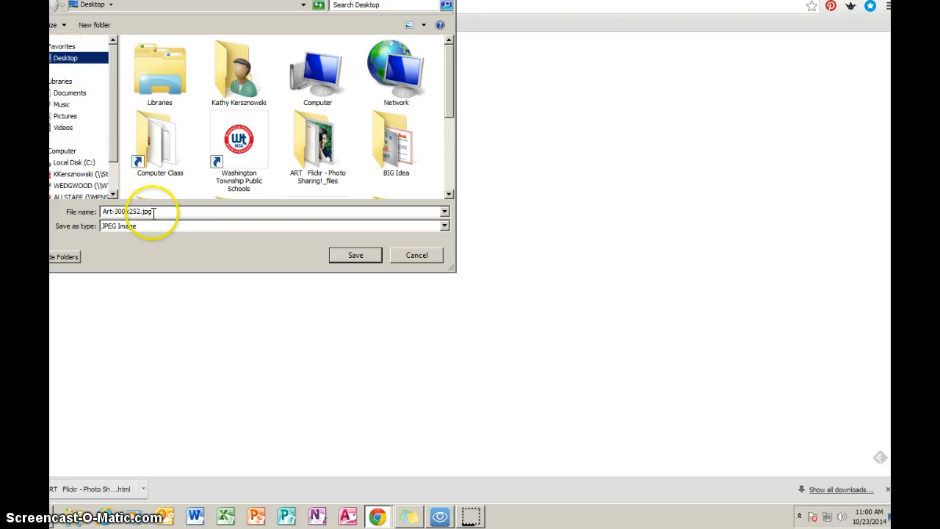
{"action": "left_click_drag", "start_coordinate": [154, 212], "coordinate": [91, 212]}
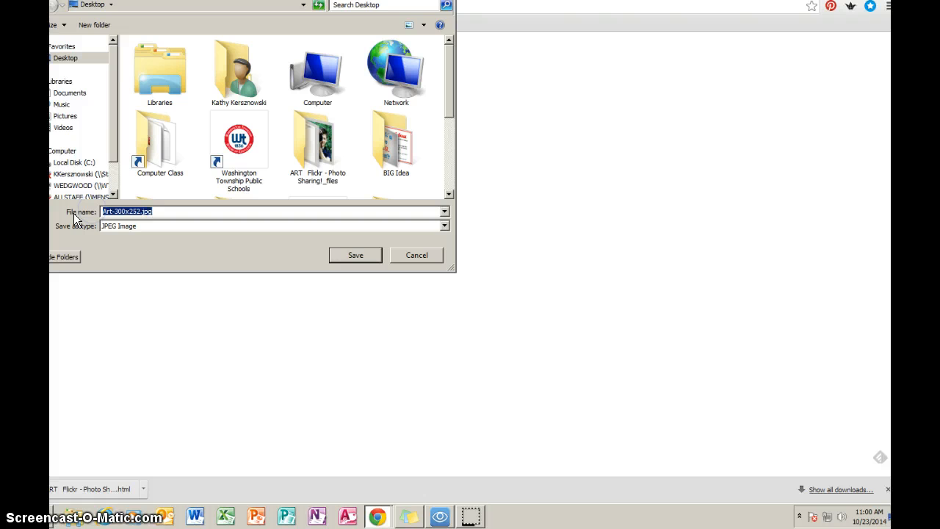
{"action": "type", "text": "pallette"}
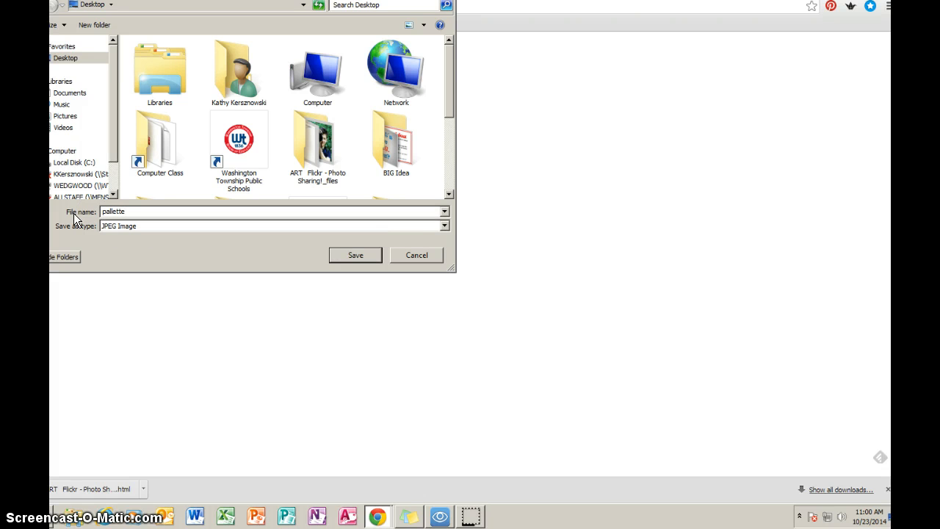
{"action": "left_click", "coordinate": [365, 254]}
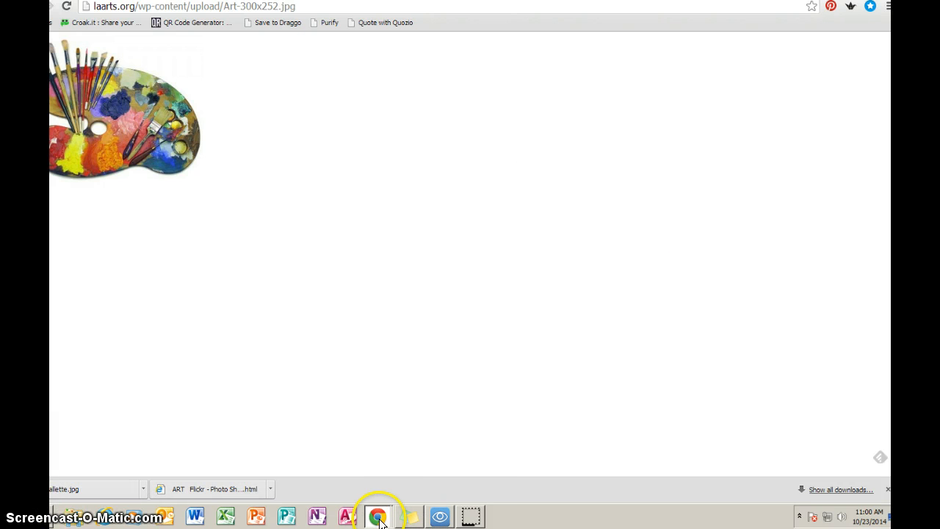
Return to the page editor and start inserting an image at the top of the content with Medium Size
{"action": "mouse_move", "coordinate": [380, 521]}
{"action": "left_click", "coordinate": [363, 490]}
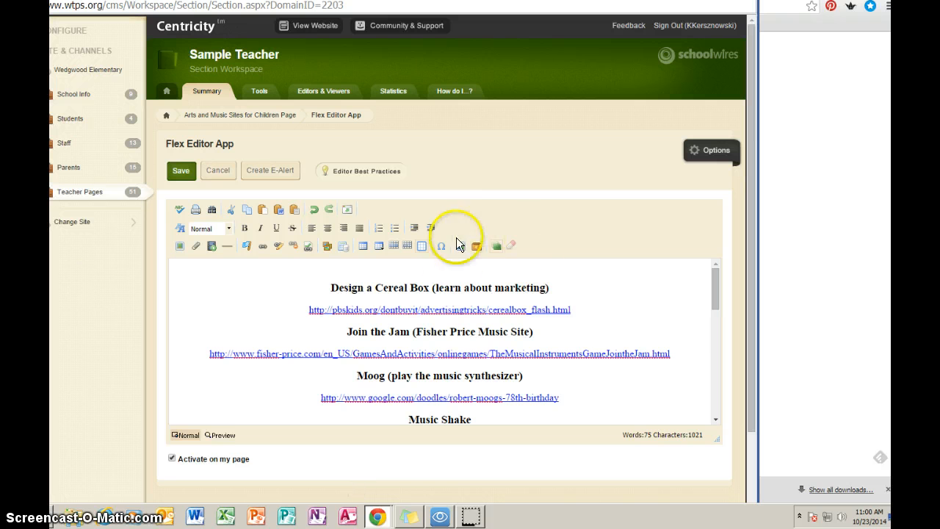
{"action": "left_click", "coordinate": [439, 265]}
{"action": "left_click", "coordinate": [179, 247]}
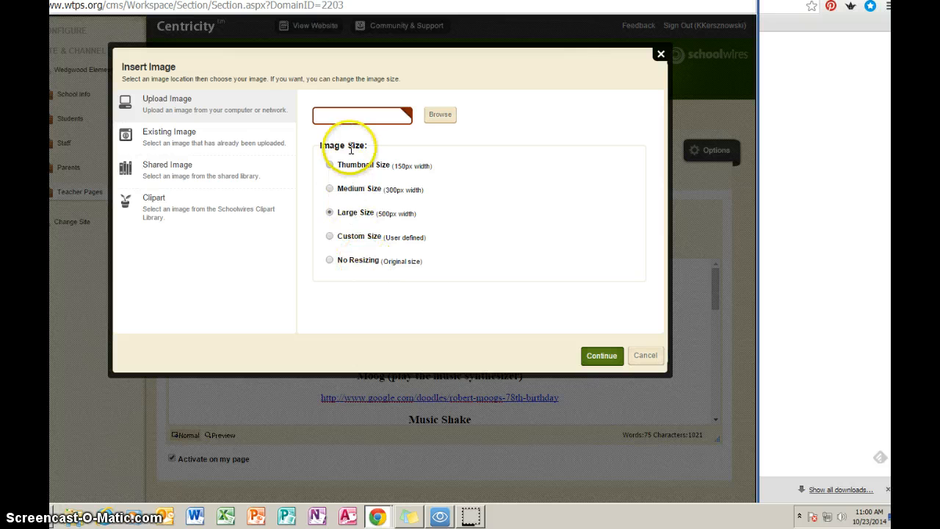
{"action": "left_click", "coordinate": [329, 188]}
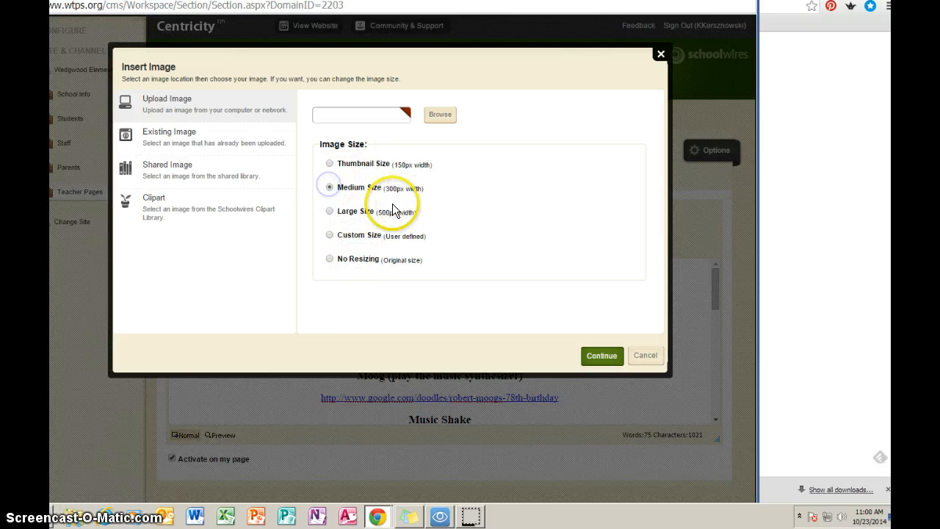
Browse the Desktop and choose pallette.jpg as the image to upload
{"action": "left_click", "coordinate": [439, 118]}
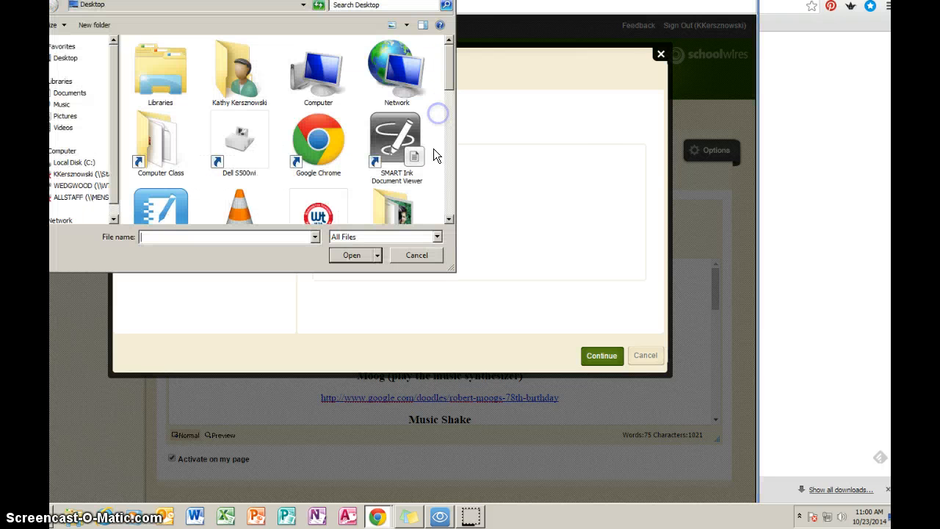
{"action": "left_click", "coordinate": [66, 58]}
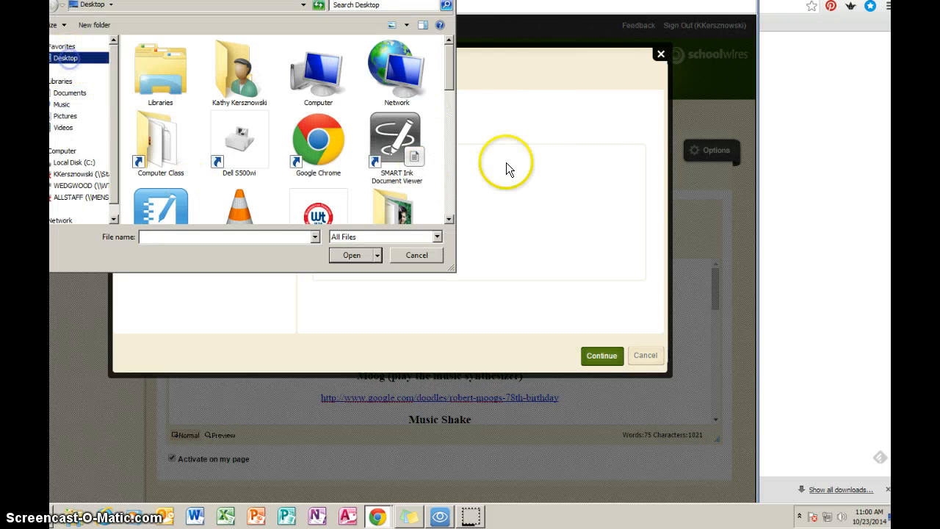
{"action": "left_click_drag", "start_coordinate": [451, 68], "coordinate": [438, 185]}
{"action": "left_click", "coordinate": [163, 141]}
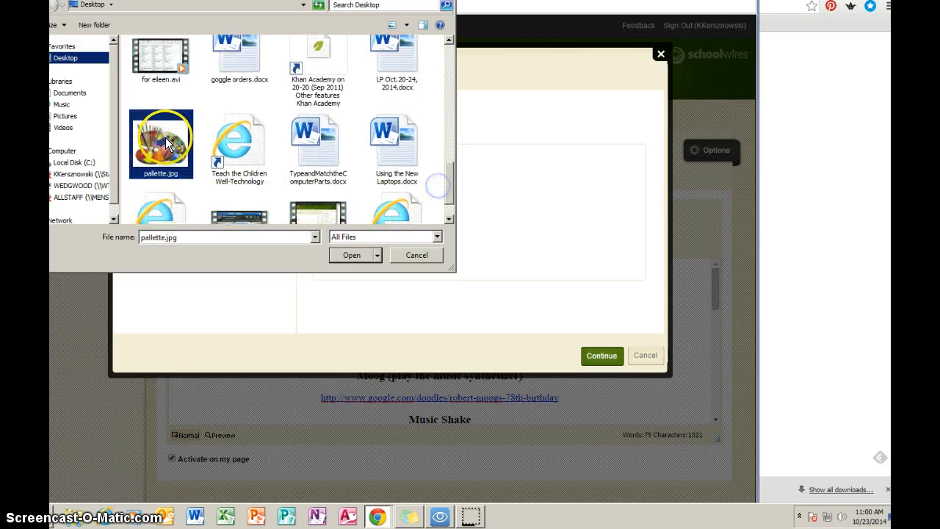
{"action": "left_click", "coordinate": [350, 255]}
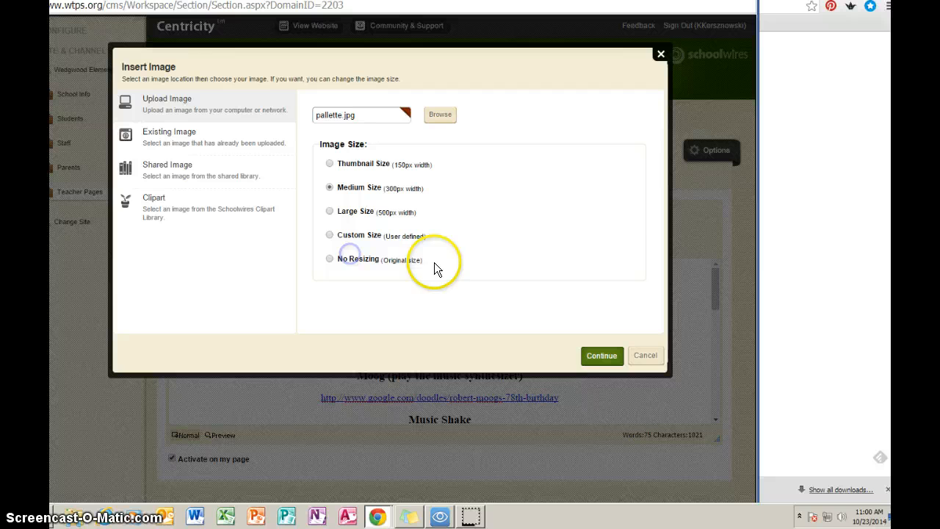
Enter alternative text jkdfjlkfdlk and insert the palette image into the page
{"action": "left_click", "coordinate": [600, 359]}
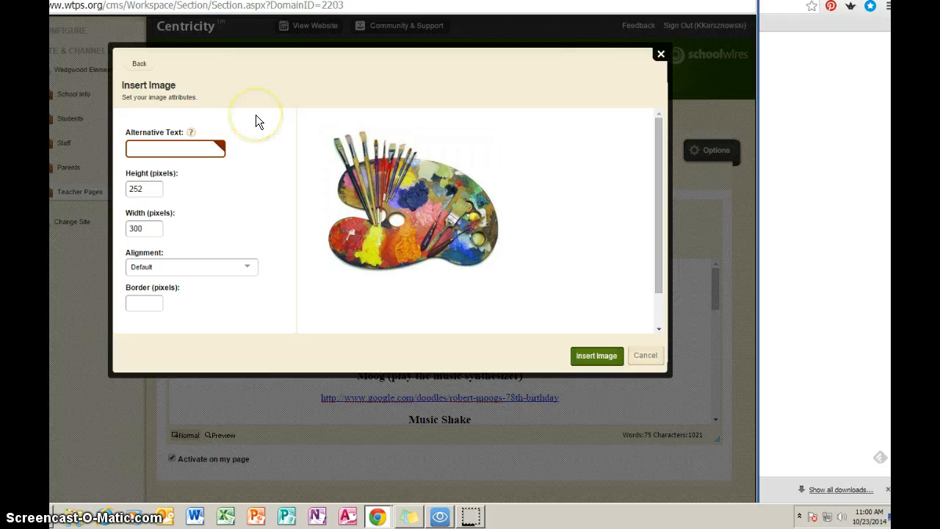
{"action": "type", "text": "jkdfjlkfdlk"}
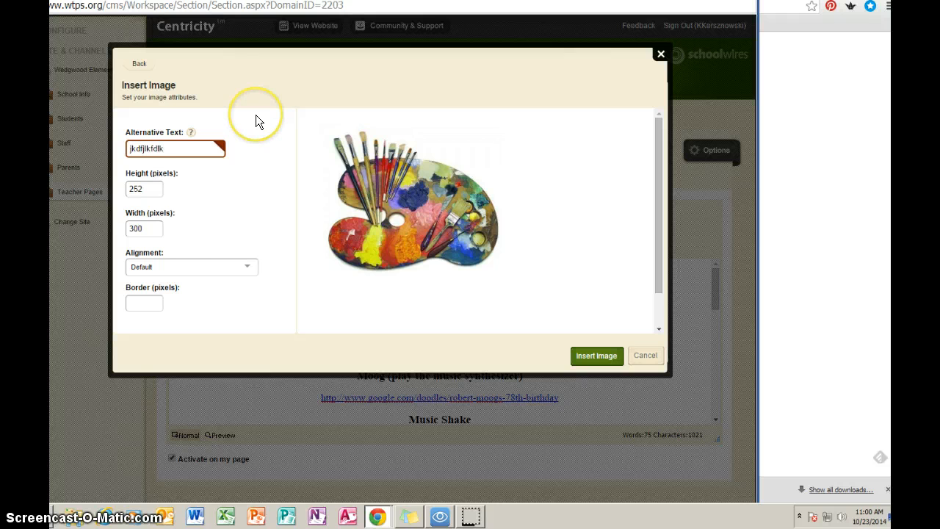
{"action": "left_click", "coordinate": [595, 358]}
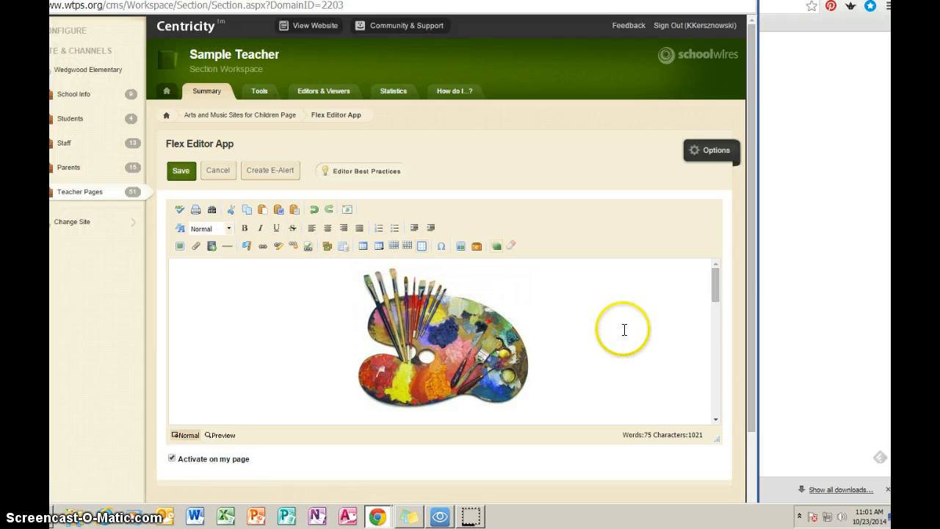
Open the palette image's properties and set its width to 270 pixels with proportions constrained
{"action": "scroll", "coordinate": [624, 318], "scroll_direction": "down", "scroll_amount": 1}
{"action": "scroll", "coordinate": [602, 336], "scroll_direction": "up", "scroll_amount": 1}
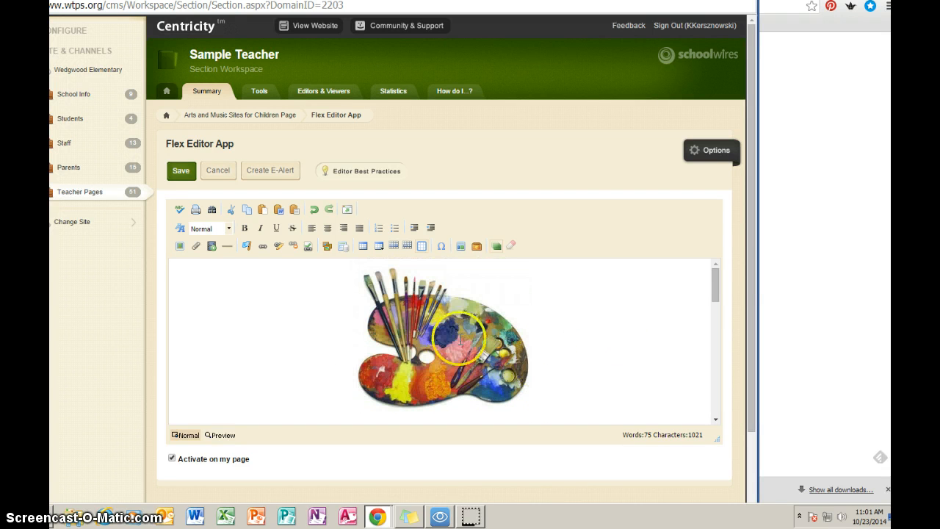
{"action": "double_click", "coordinate": [438, 338]}
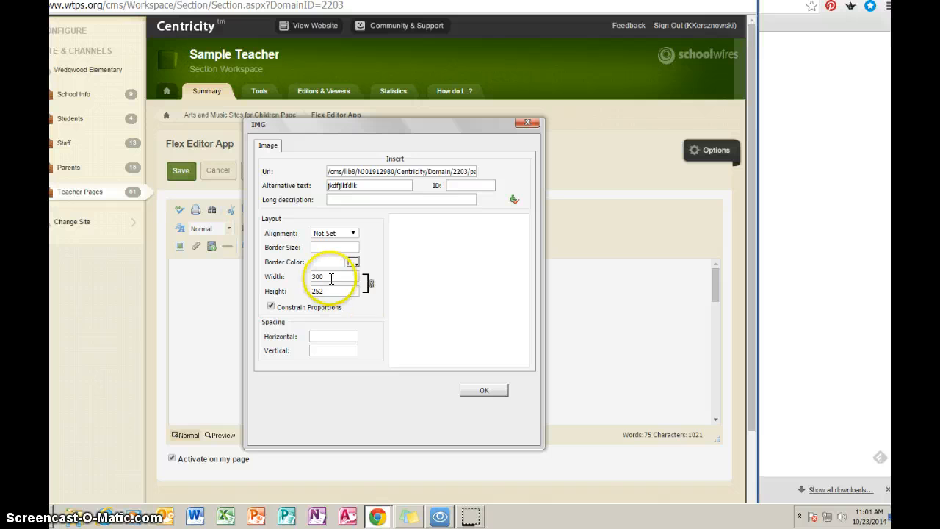
{"action": "left_click_drag", "start_coordinate": [329, 276], "coordinate": [289, 286]}
{"action": "type", "text": "270"}
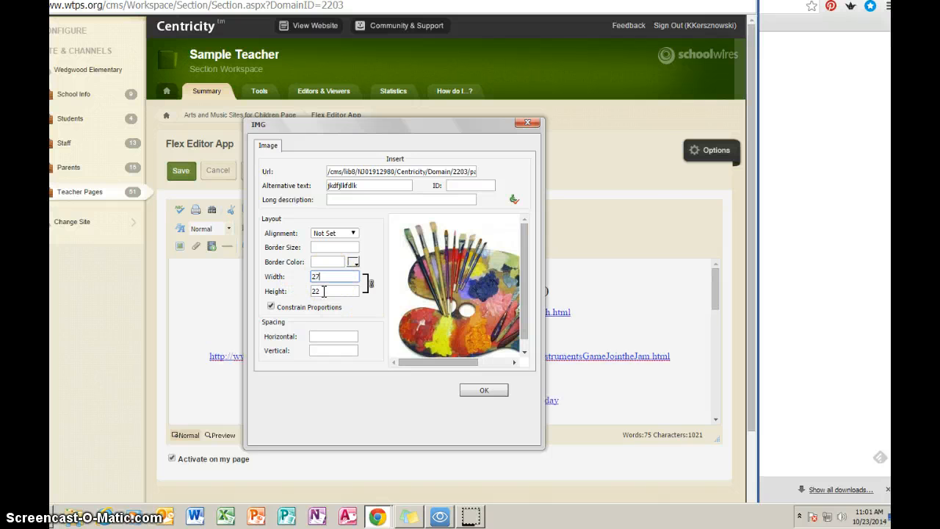
{"action": "left_click", "coordinate": [328, 341]}
{"action": "left_click", "coordinate": [484, 392]}
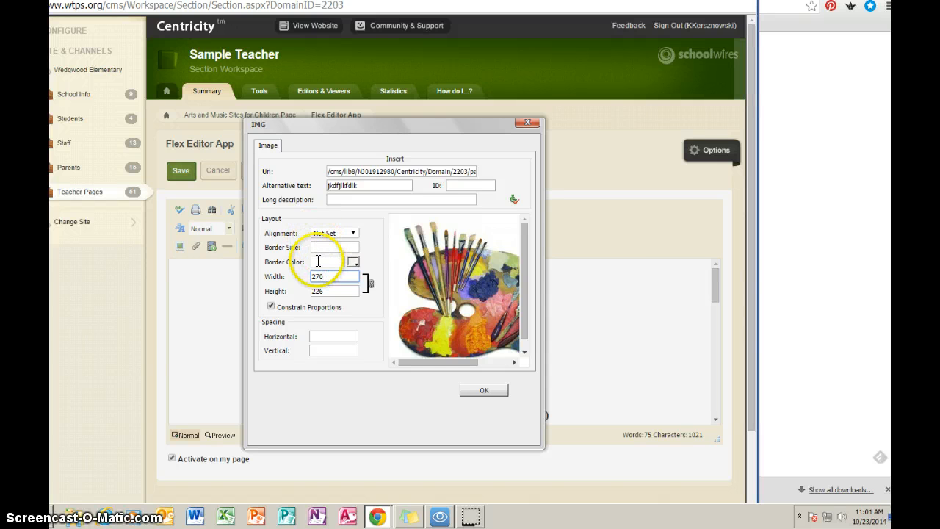
{"action": "left_click", "coordinate": [485, 390]}
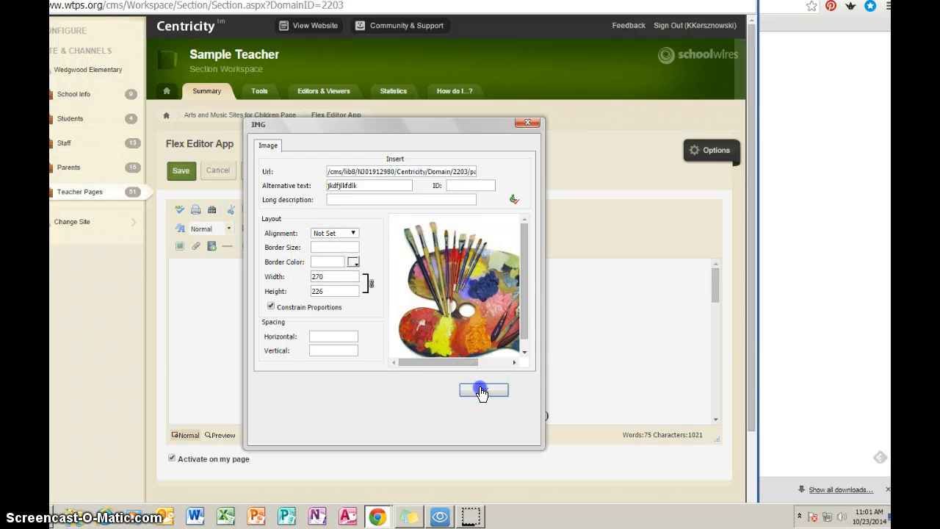
Delete the palette image from the page
{"action": "mouse_move", "coordinate": [716, 292]}
{"action": "left_mouse_down"}
{"action": "mouse_move", "coordinate": [710, 404]}
{"action": "mouse_move", "coordinate": [713, 279]}
{"action": "left_mouse_up"}
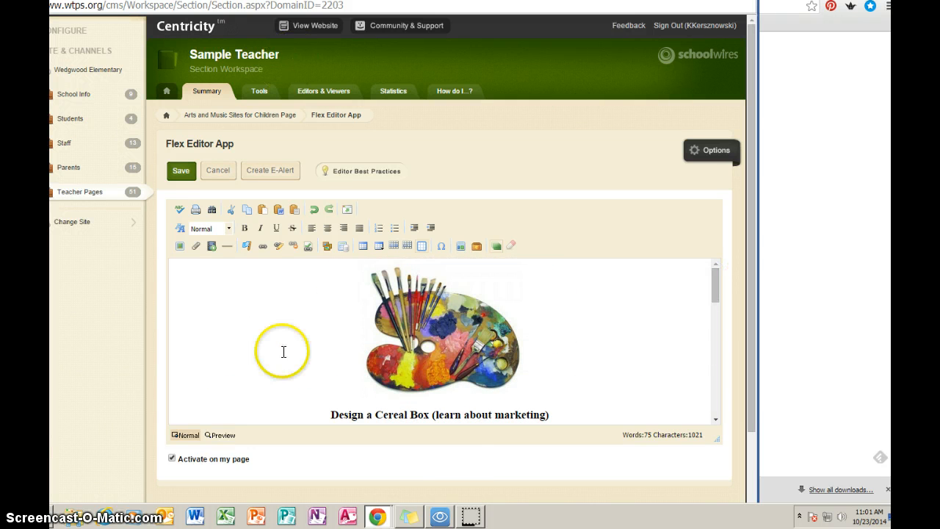
{"action": "left_click", "coordinate": [442, 337]}
{"action": "key", "text": "BackSpace"}
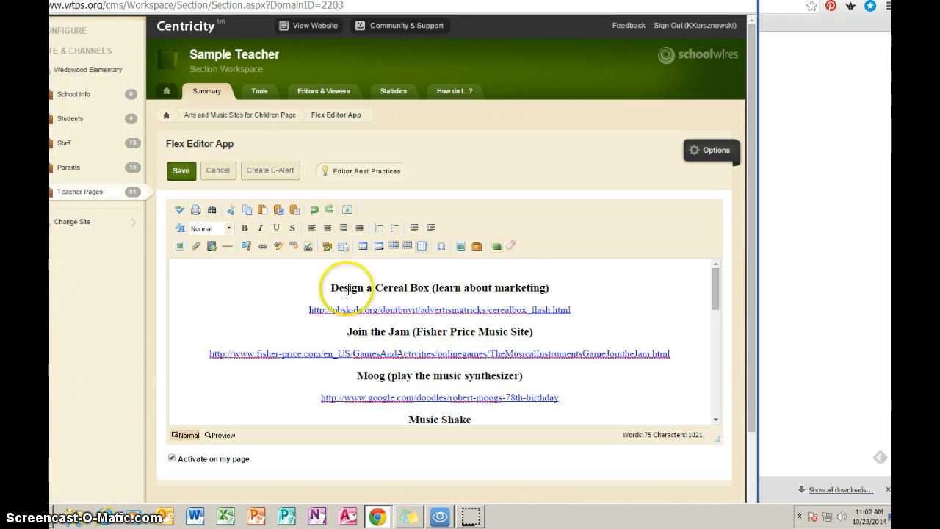
Start a new image upload of DSCF1966.JPG from the Desktop at Medium Size
{"action": "left_click", "coordinate": [179, 246]}
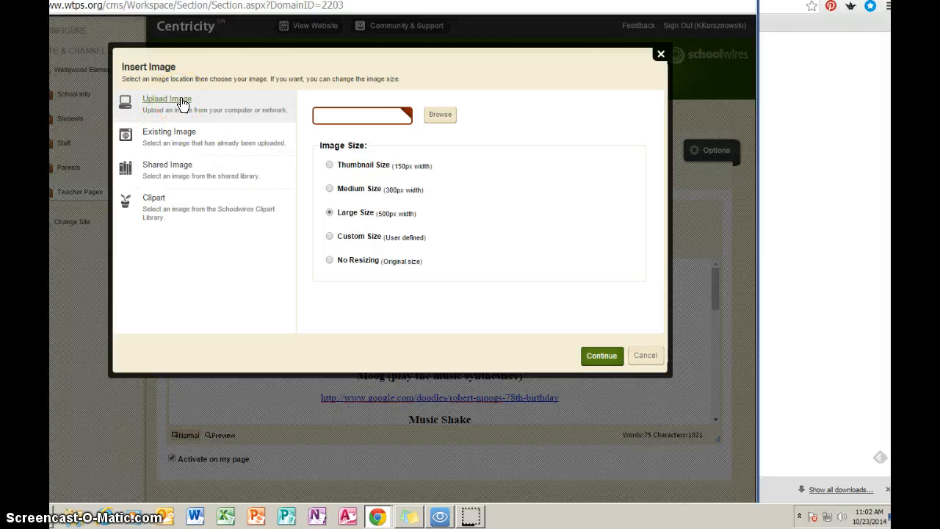
{"action": "left_click", "coordinate": [432, 117]}
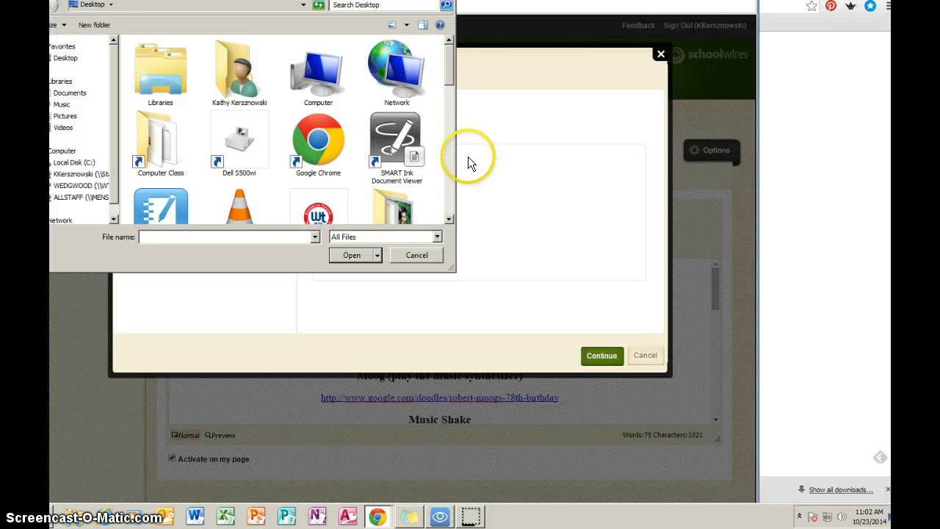
{"action": "left_click_drag", "start_coordinate": [446, 67], "coordinate": [437, 158]}
{"action": "left_click", "coordinate": [160, 139]}
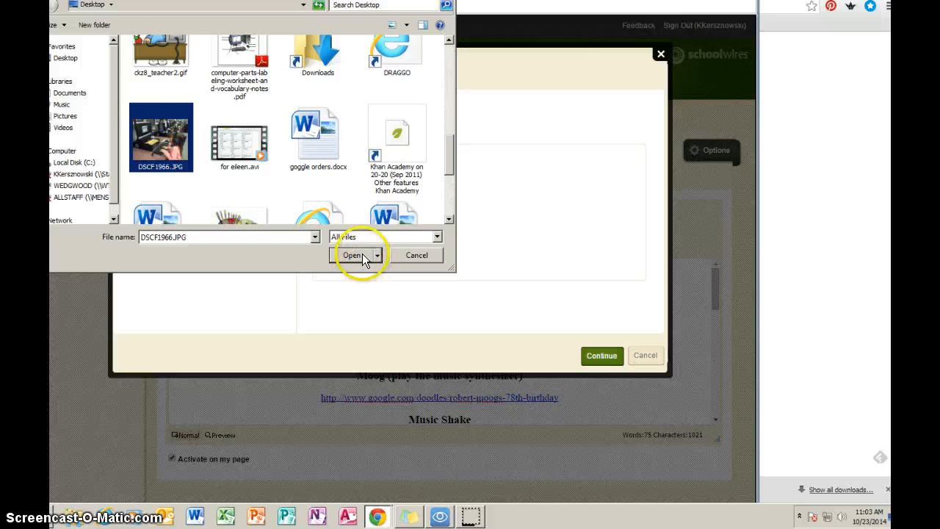
{"action": "left_click", "coordinate": [359, 255]}
{"action": "left_click", "coordinate": [330, 189]}
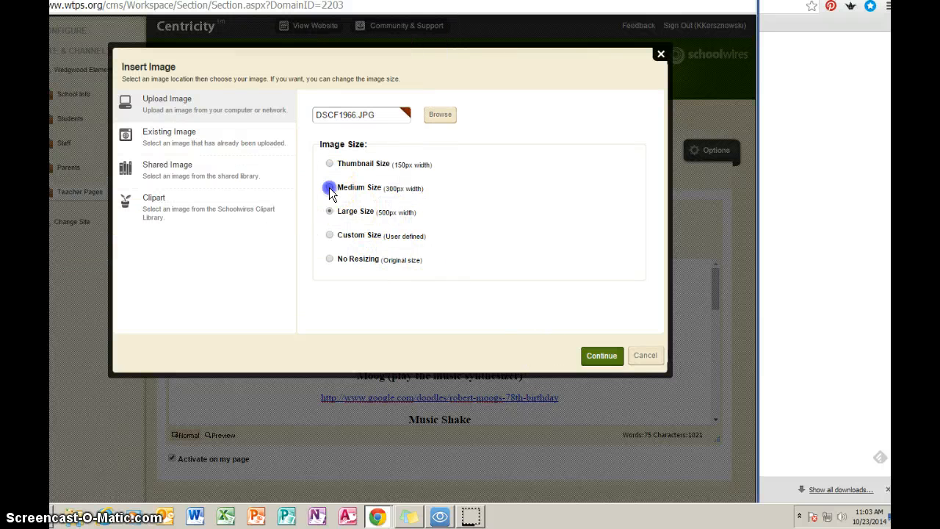
{"action": "left_click", "coordinate": [605, 356]}
Give the photo alternative text sdffa and a 7-pixel border, and insert it into the page
{"action": "left_click", "coordinate": [182, 150]}
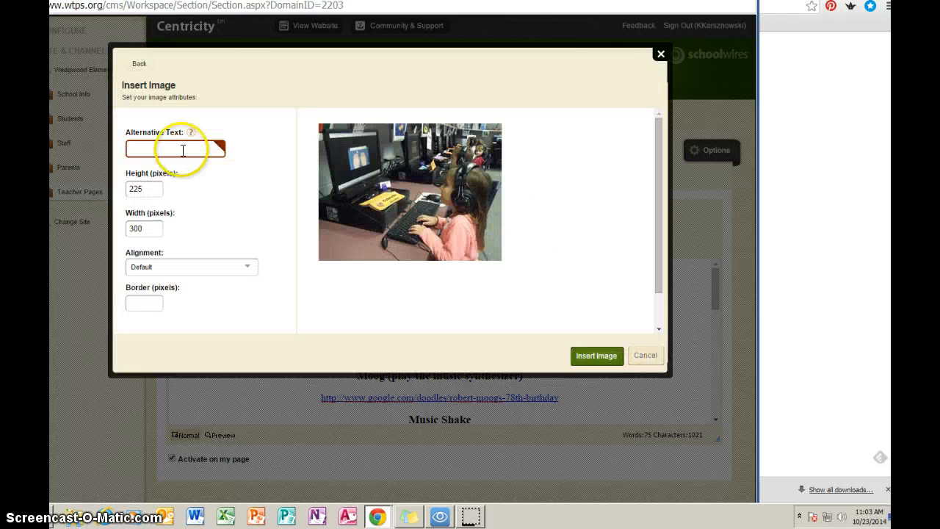
{"action": "type", "text": "sdffa"}
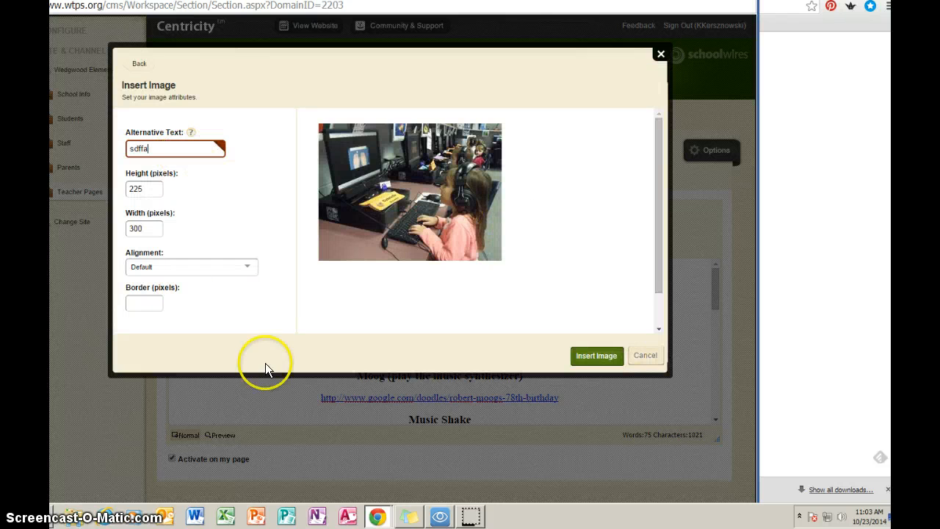
{"action": "left_click", "coordinate": [142, 304]}
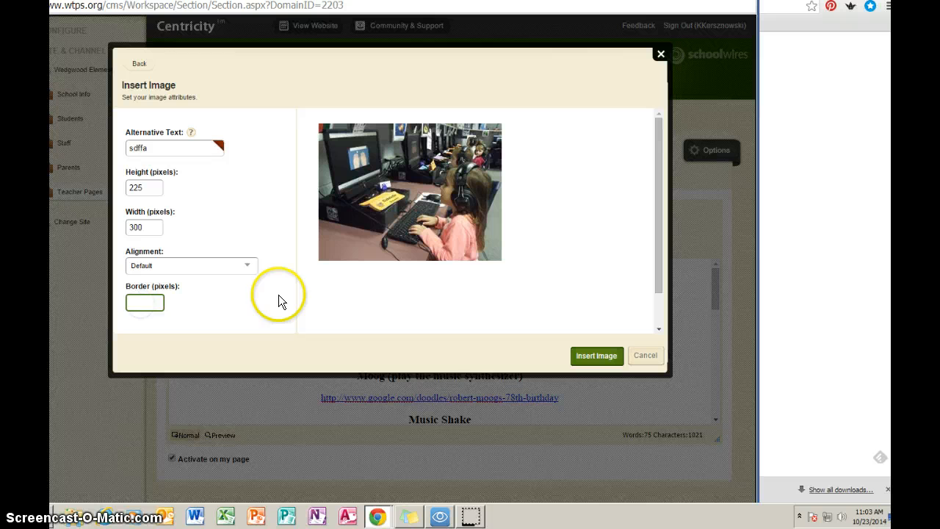
{"action": "type", "text": "5"}
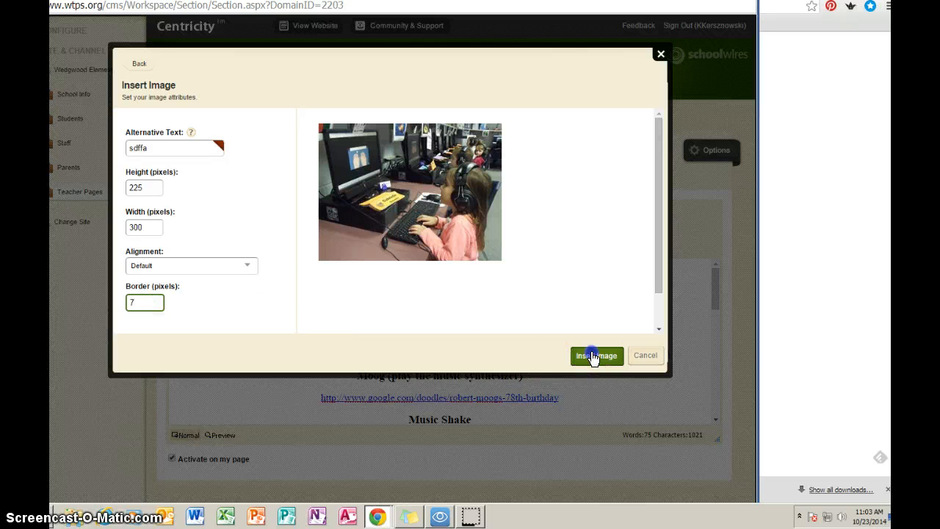
{"action": "left_click", "coordinate": [594, 356]}
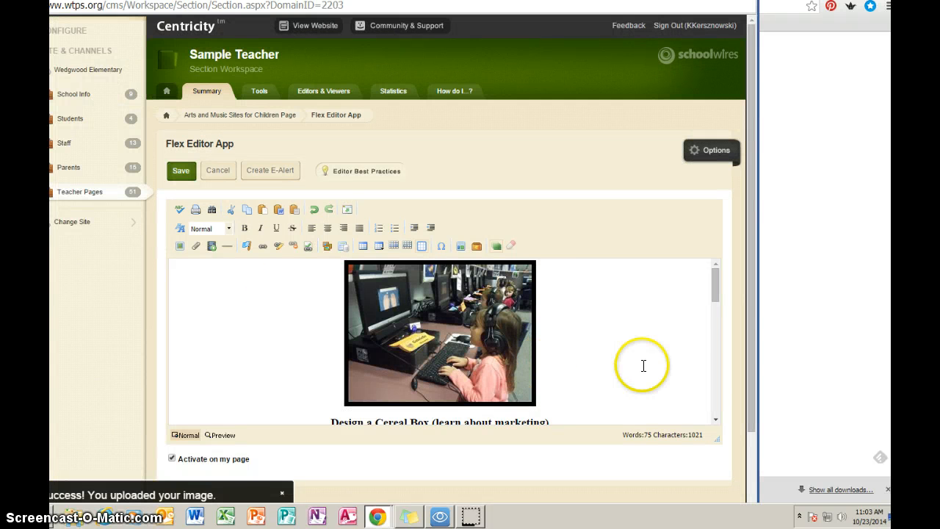
Open the photo's image properties and set its width to 200 pixels and its border colour to green
{"action": "double_click", "coordinate": [445, 343]}
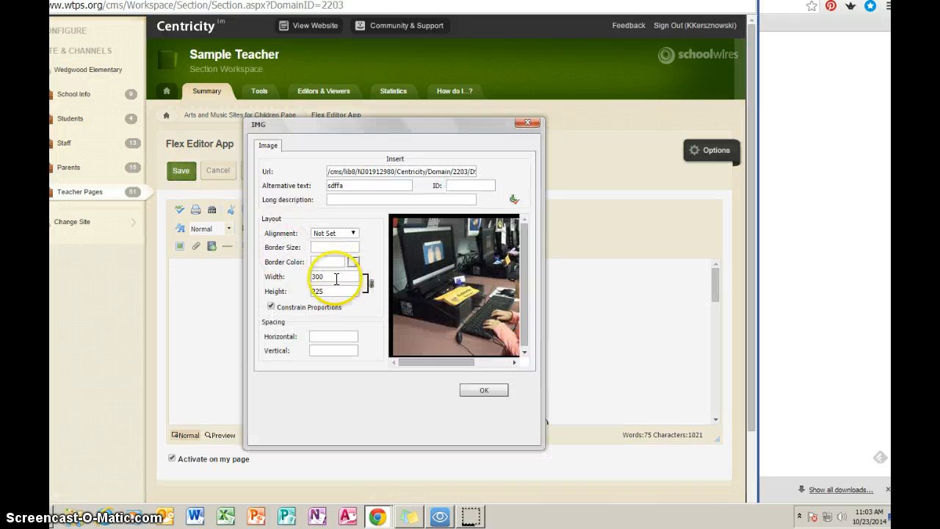
{"action": "left_click", "coordinate": [278, 285]}
{"action": "type", "text": "200"}
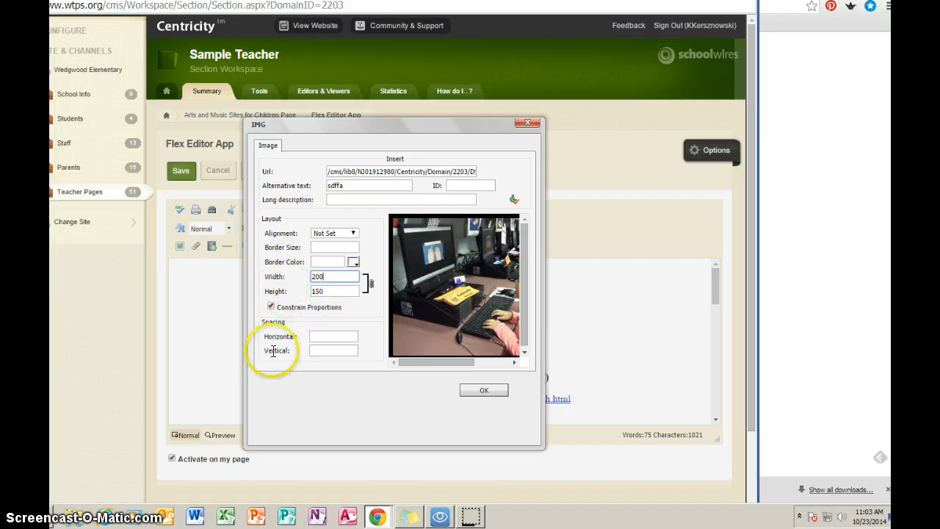
{"action": "left_click", "coordinate": [354, 261]}
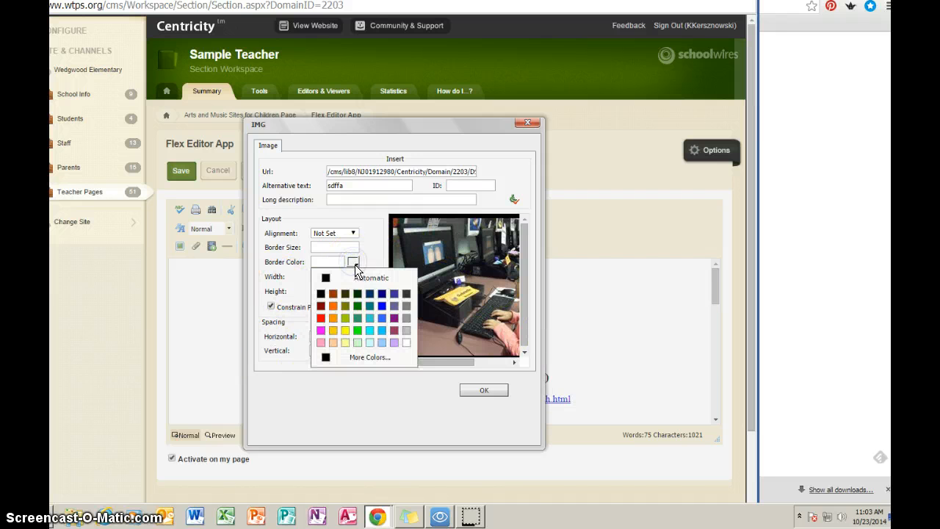
{"action": "left_click", "coordinate": [356, 330]}
{"action": "left_click", "coordinate": [485, 390]}
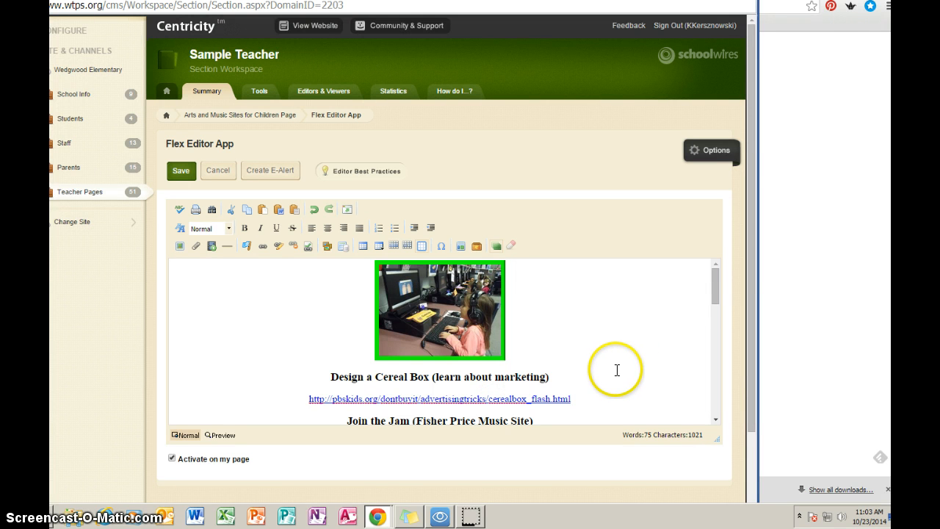
Save the page and view the Arts and Music Sites for Children page on the live website
{"action": "left_click", "coordinate": [180, 173]}
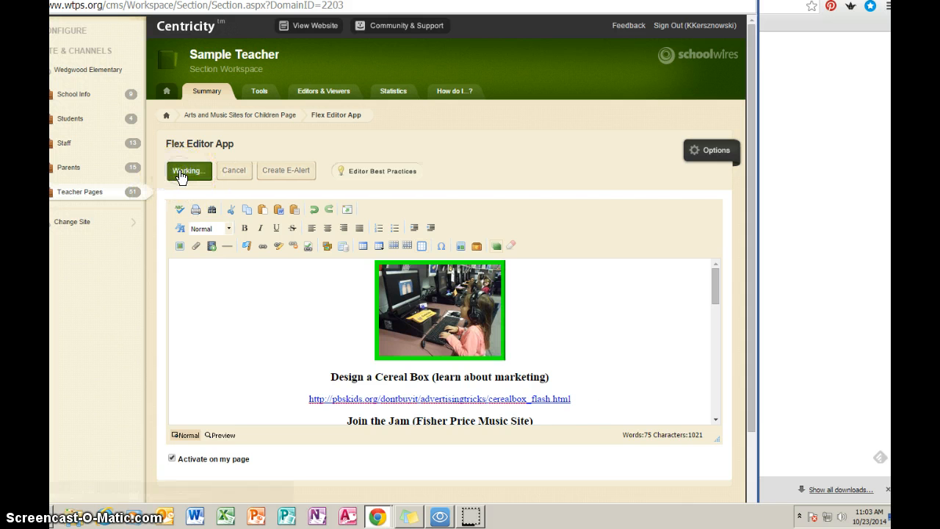
{"action": "left_click", "coordinate": [305, 29]}
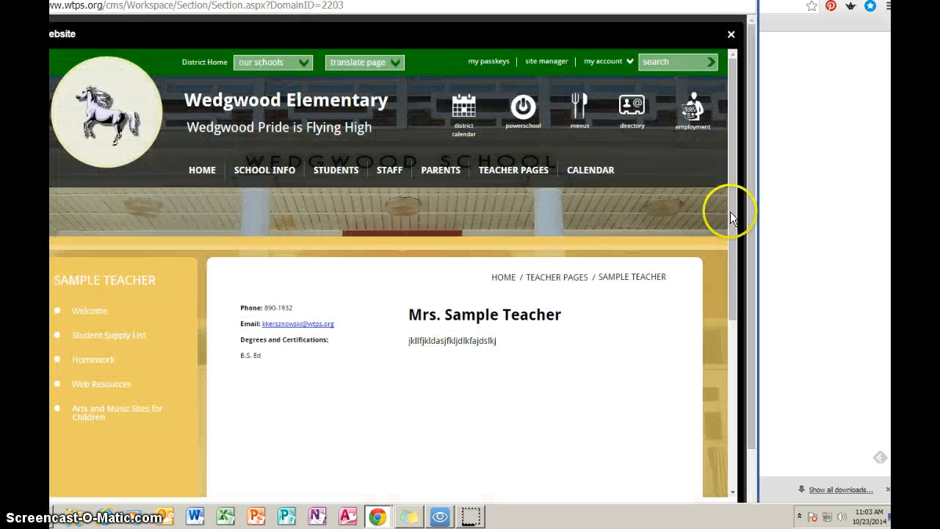
{"action": "left_click", "coordinate": [87, 415]}
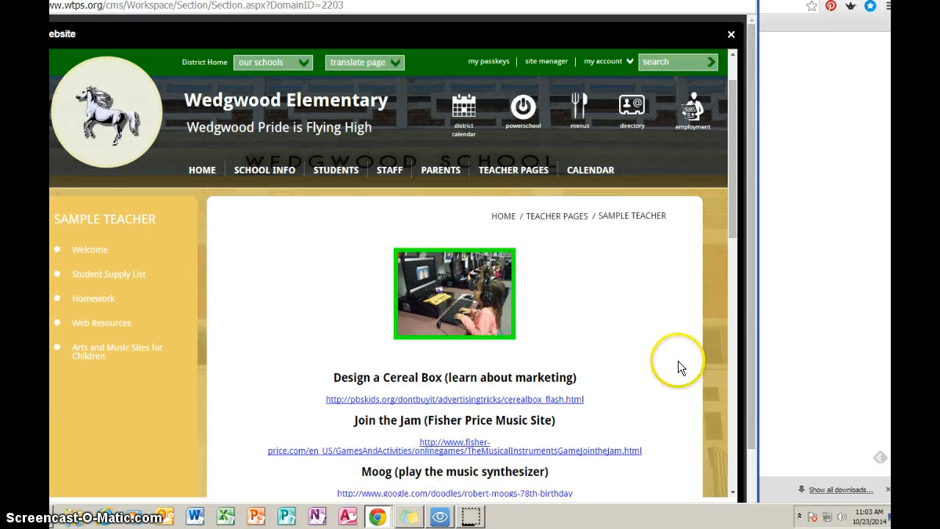
{"action": "scroll", "coordinate": [678, 361], "scroll_direction": "down", "scroll_amount": 3}
{"action": "scroll", "coordinate": [675, 359], "scroll_direction": "up", "scroll_amount": 1}
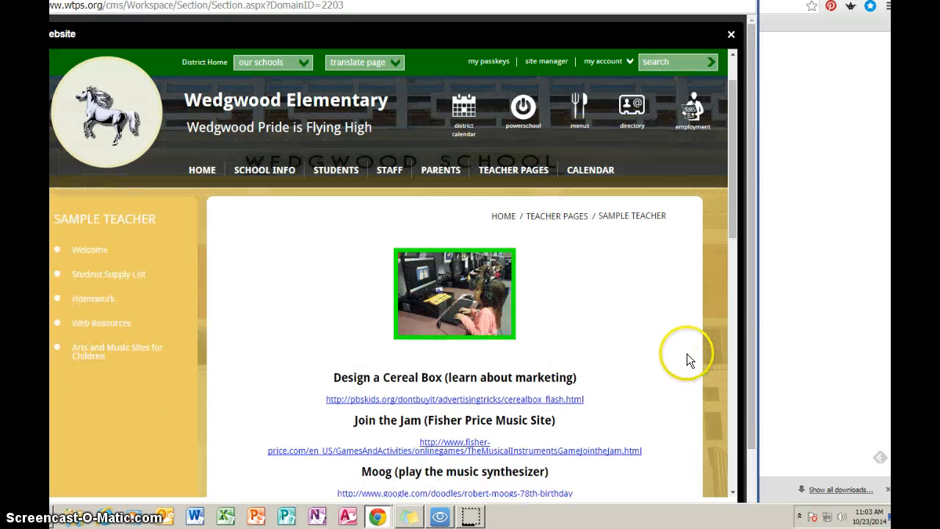